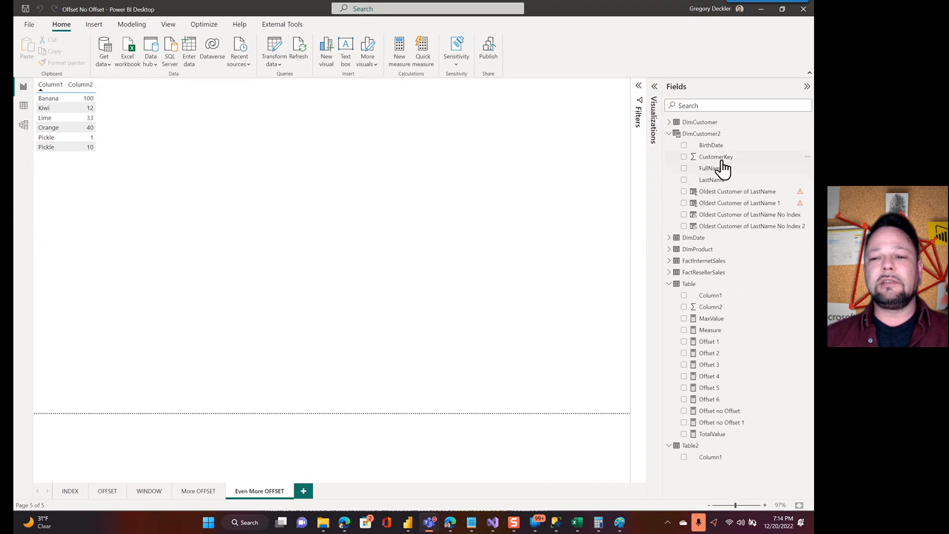
# - Show the DimCustomer2 table's data and open the formula of the Oldest Customer of LastName column
pyautogui.click(703, 137)
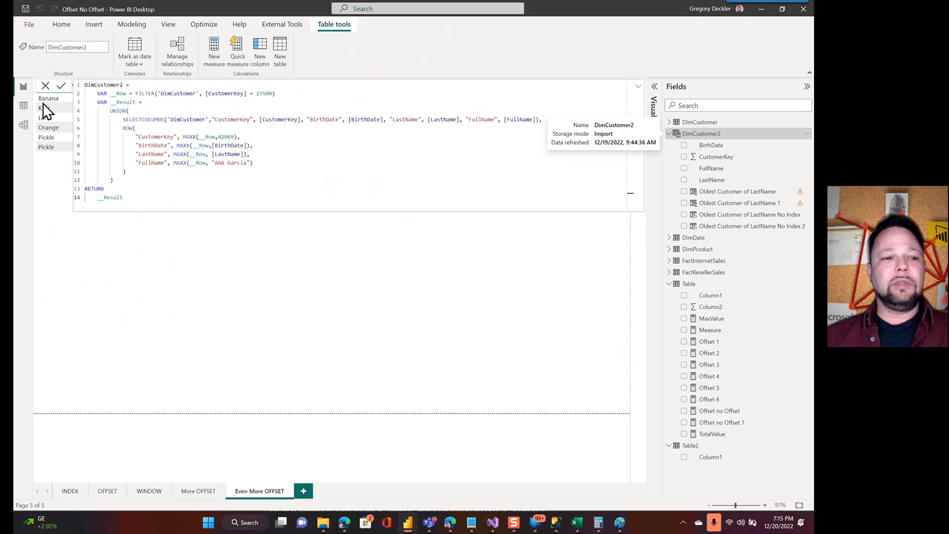
pyautogui.click(25, 106)
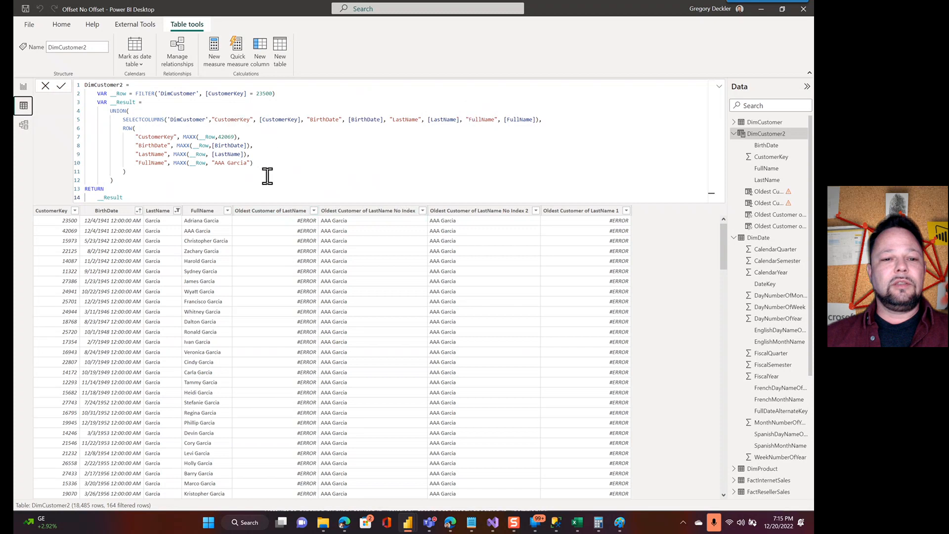
pyautogui.click(264, 212)
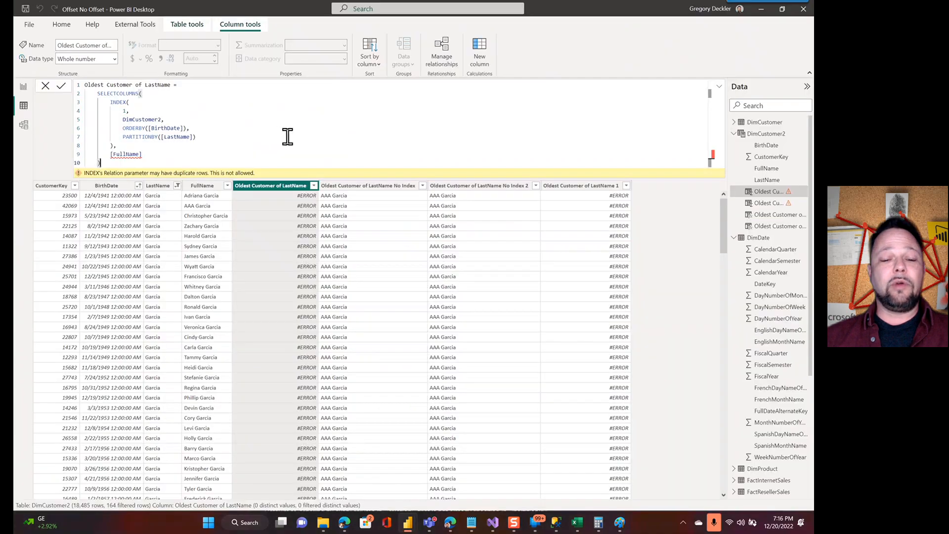
# - Switch to the browser to view the syntax and parameters of the DAX INDEX function, and return to the Offset No Offset report in Power BI Desktop
pyautogui.moveTo(451, 525)
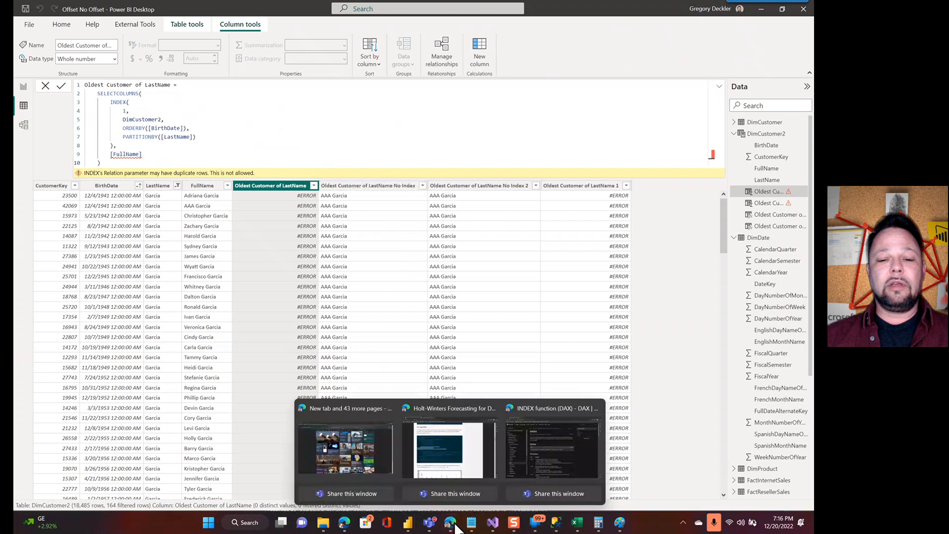
pyautogui.click(526, 455)
pyautogui.scroll(-3, 369, 180)
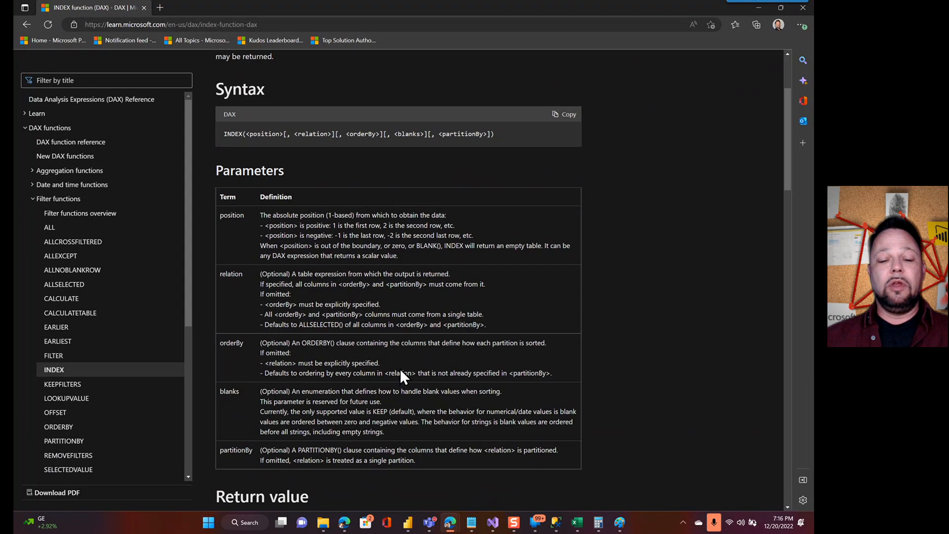
pyautogui.click(409, 523)
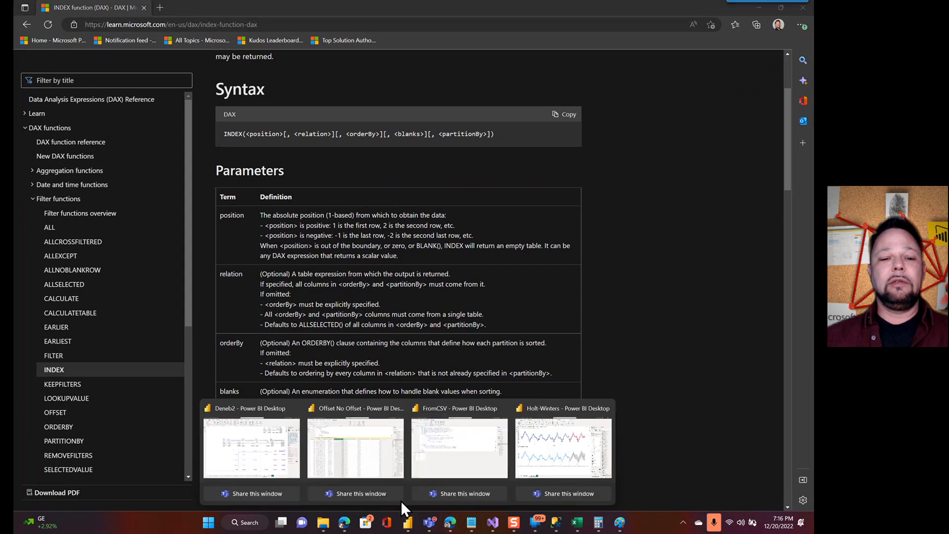
pyautogui.click(362, 426)
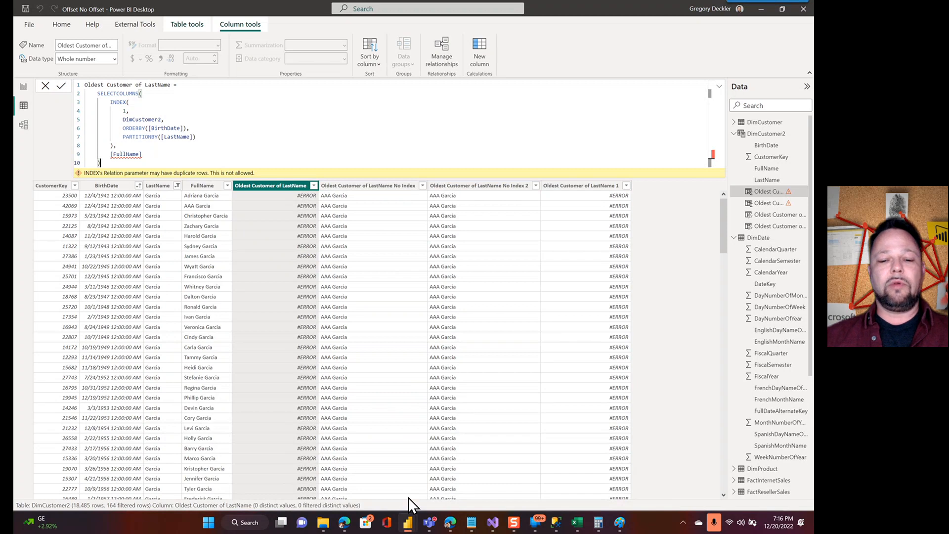
# - Reopen the INDEX function documentation in the browser, examine the relation parameter's definition, and go back to Power BI Desktop
pyautogui.moveTo(451, 524)
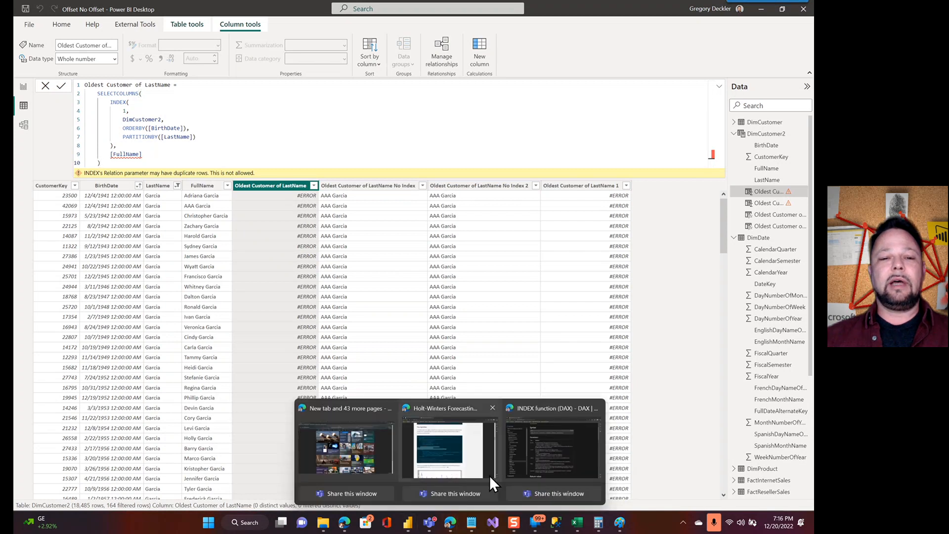
pyautogui.click(490, 475)
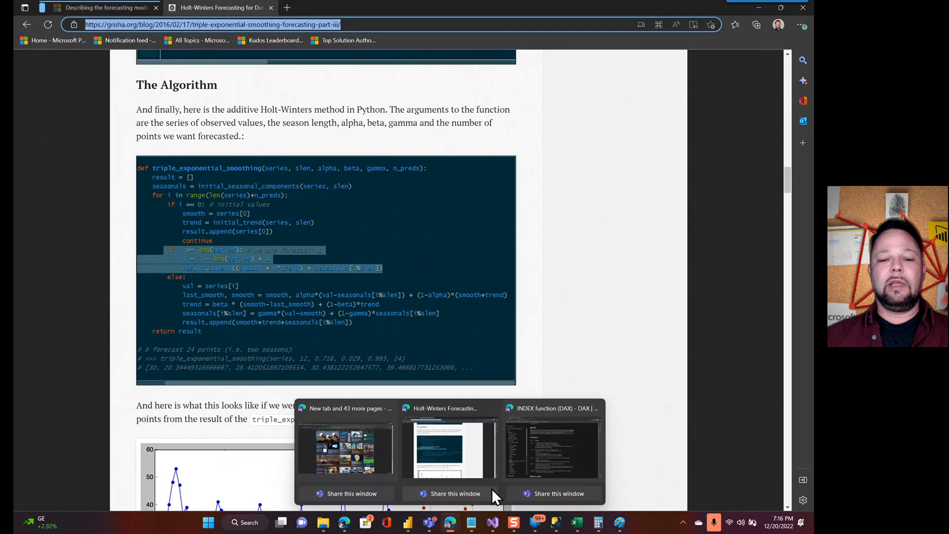
pyautogui.click(552, 460)
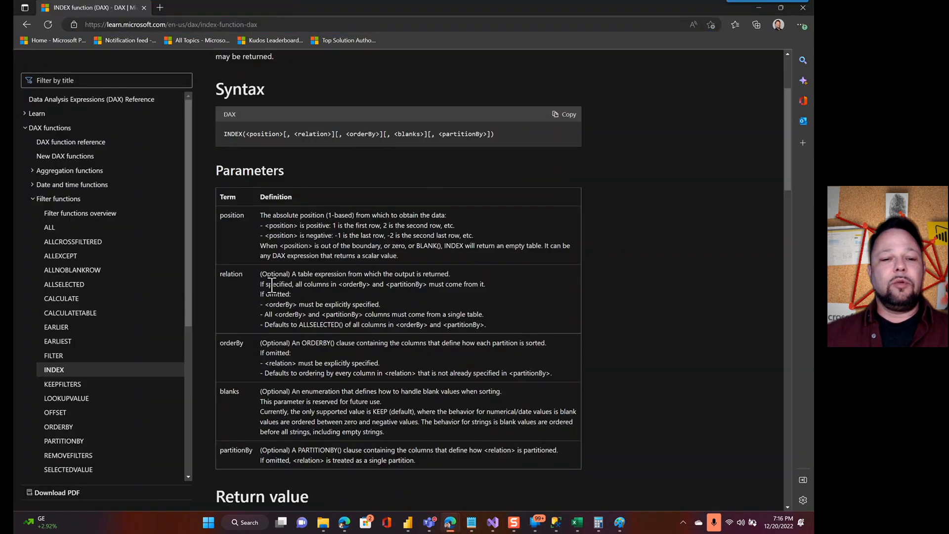
pyautogui.moveTo(259, 275); pyautogui.dragTo(290, 277)
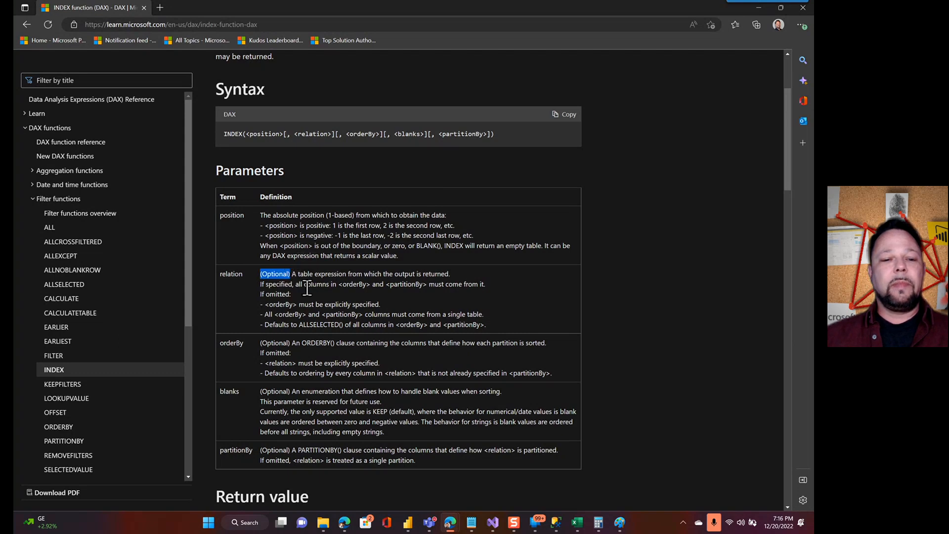
pyautogui.click(309, 285)
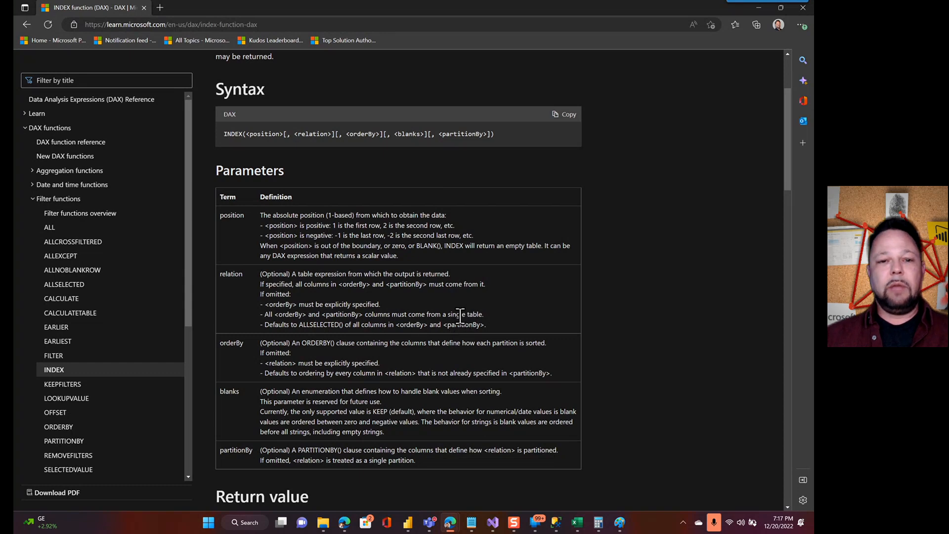
pyautogui.click(758, 11)
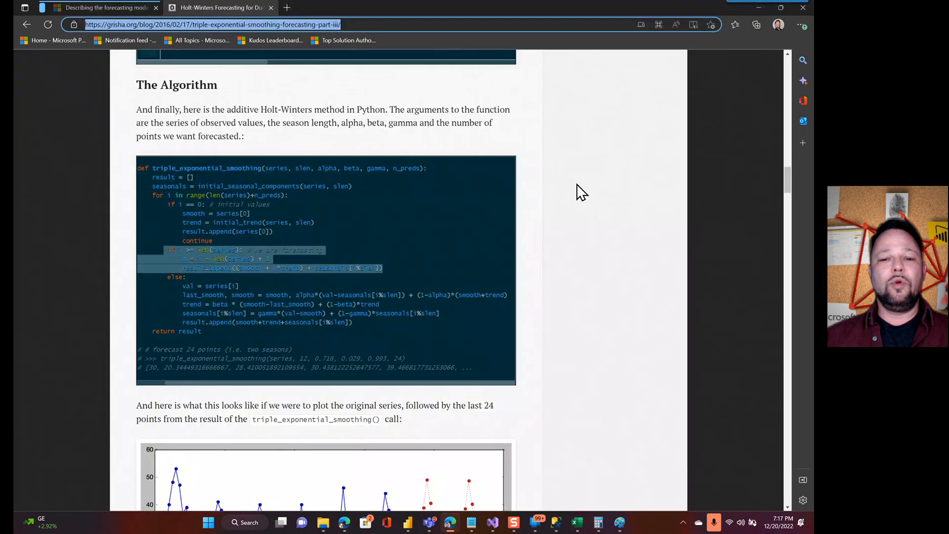
pyautogui.click(758, 8)
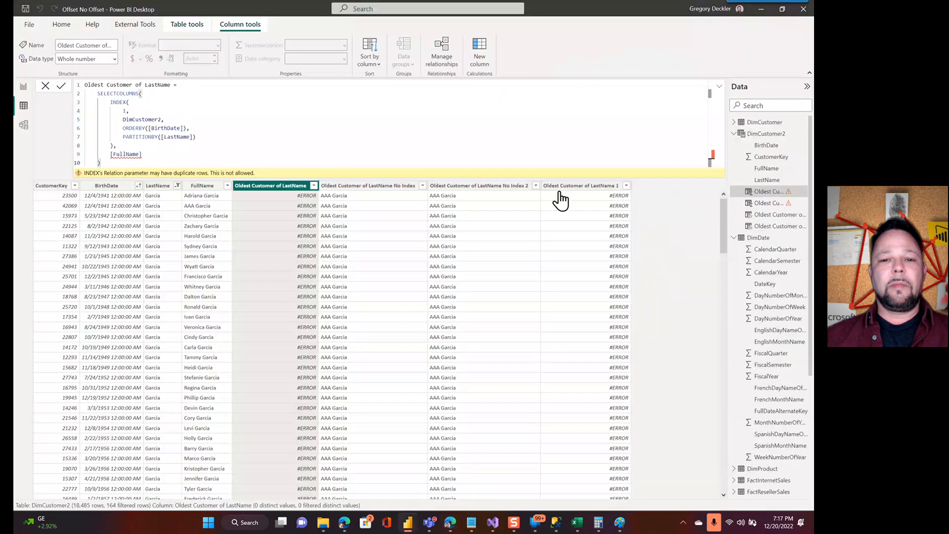
# - In Oldest Customer of LastName 1, add "__FN" as the SELECTCOLUMNS column name before [FullName] and commit the formula
pyautogui.click(586, 187)
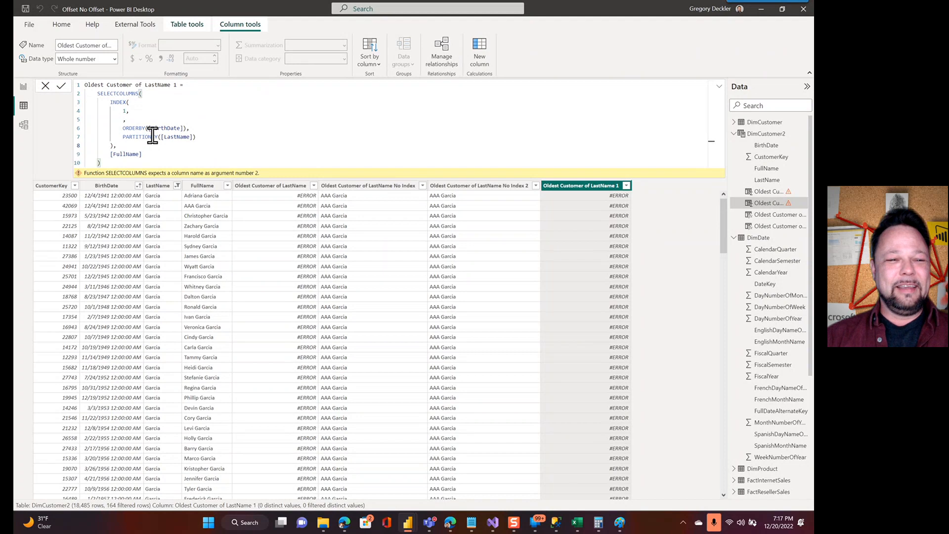
pyautogui.press('Return')
pyautogui.write('"')
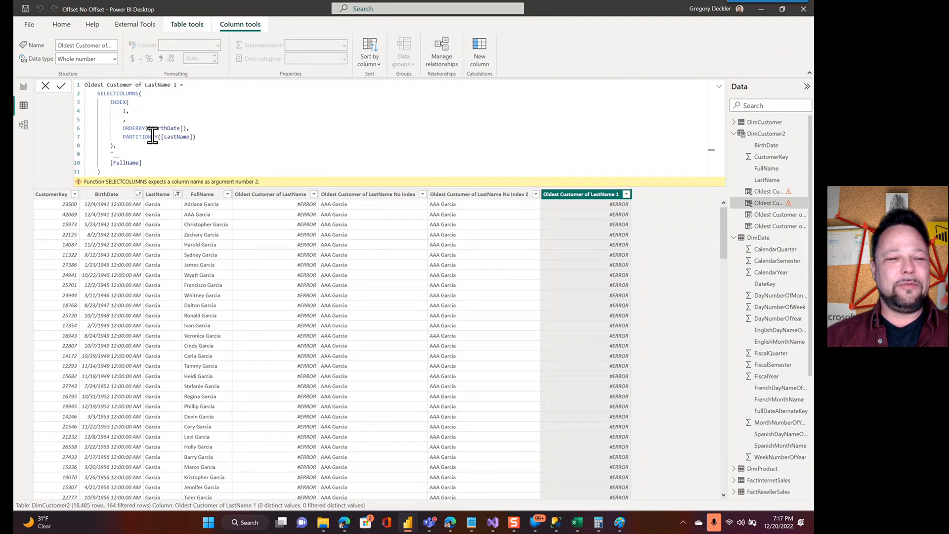
pyautogui.write('__FN",')
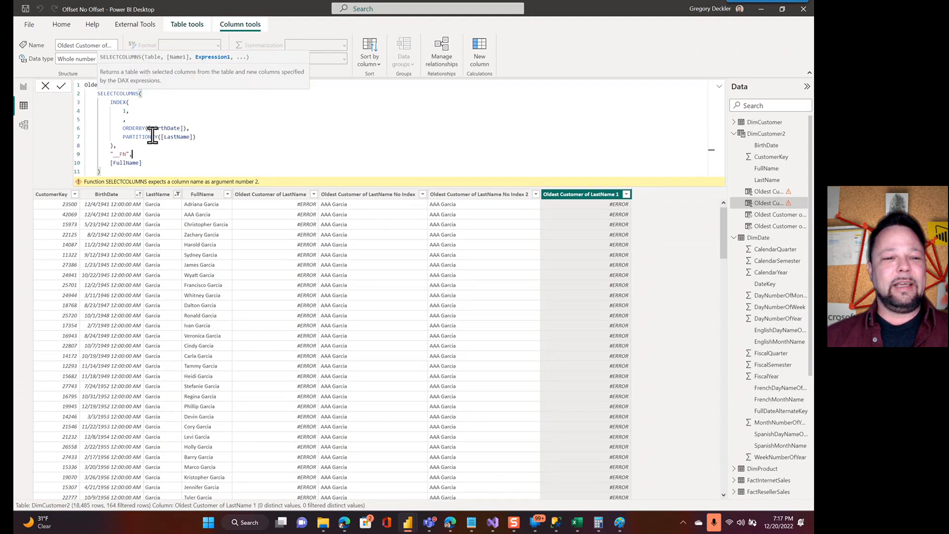
pyautogui.click(136, 170)
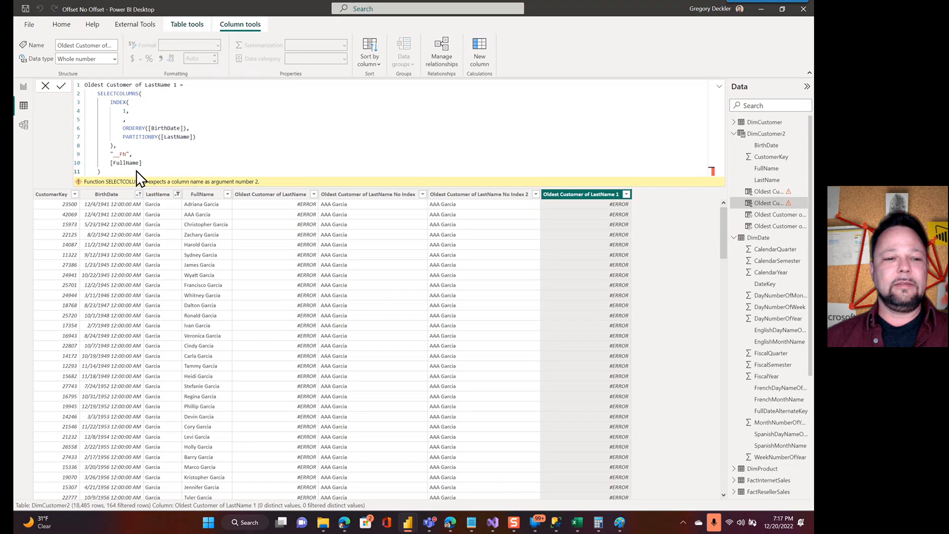
pyautogui.press('Return')
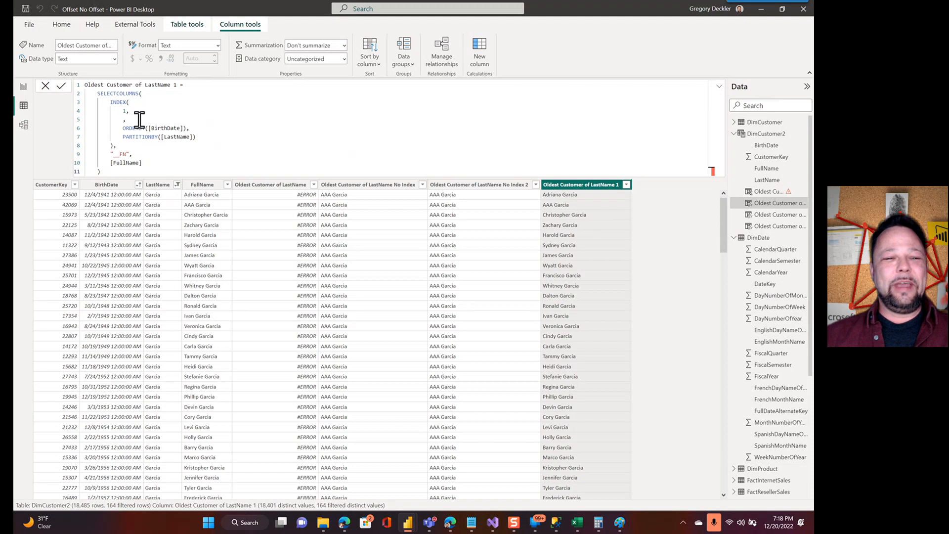
# - Compare the relation argument and the selected column name in the formulas of Oldest Customer of LastName and Oldest Customer of LastName 1
pyautogui.click(121, 119)
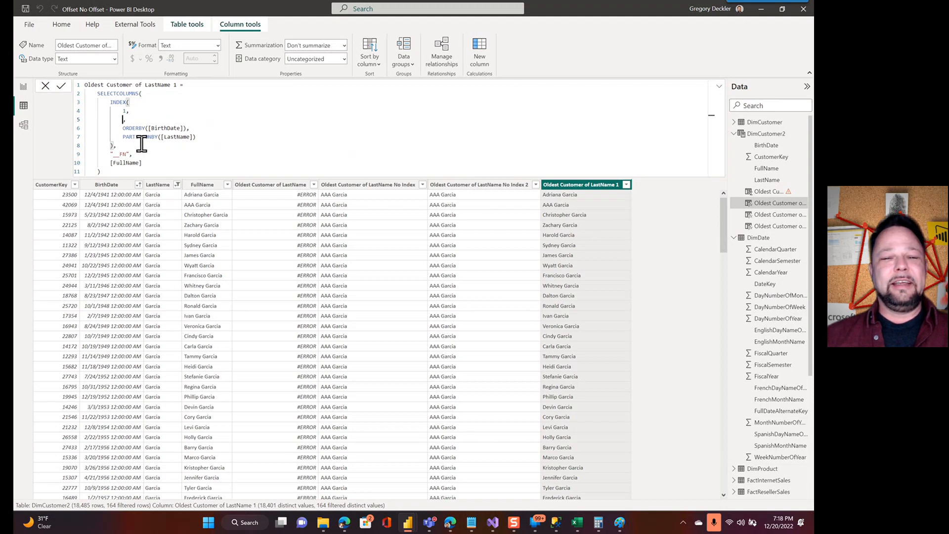
pyautogui.click(123, 119)
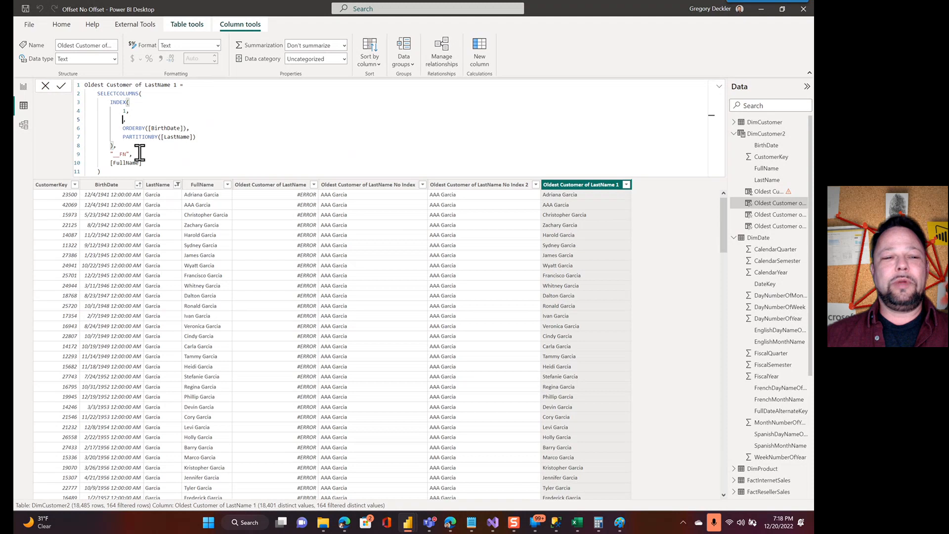
pyautogui.click(255, 191)
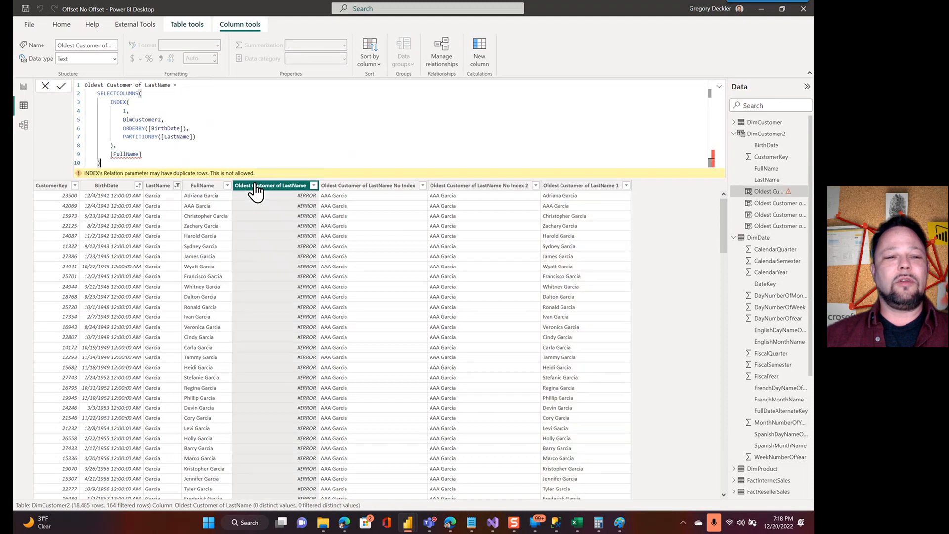
pyautogui.click(568, 186)
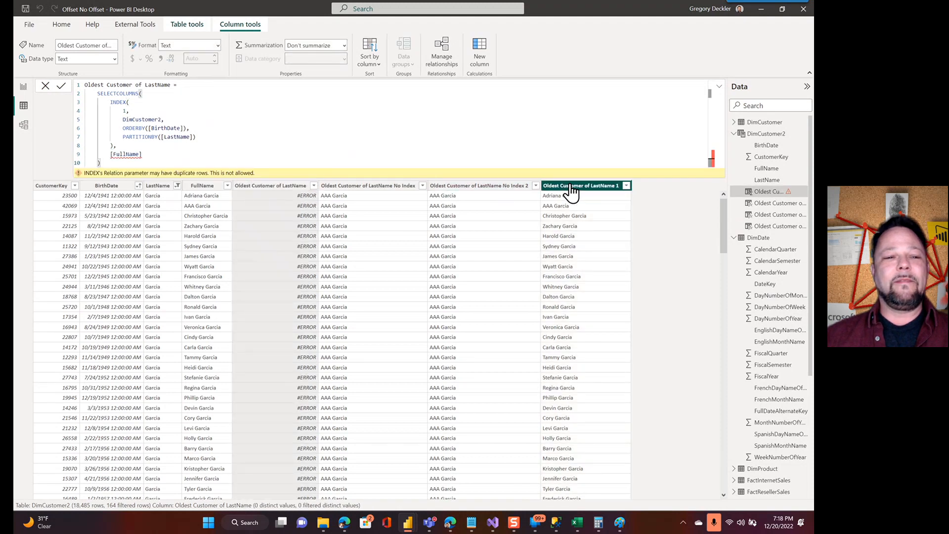
pyautogui.click(292, 186)
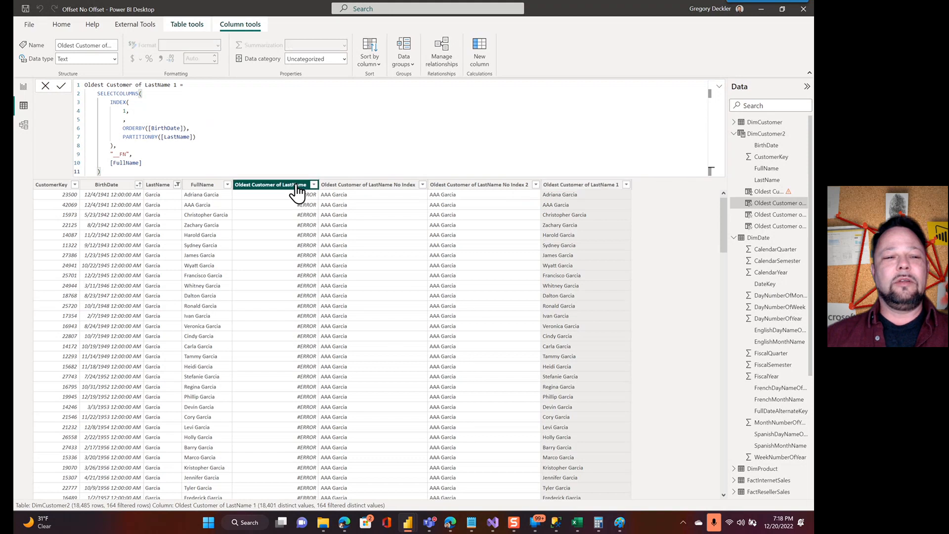
pyautogui.moveTo(122, 119); pyautogui.dragTo(163, 119)
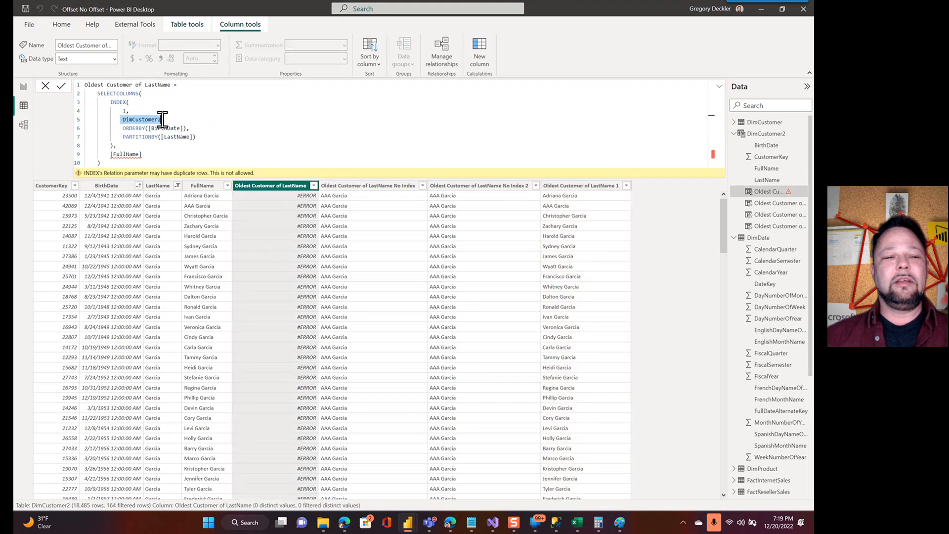
pyautogui.moveTo(111, 155); pyautogui.dragTo(148, 154)
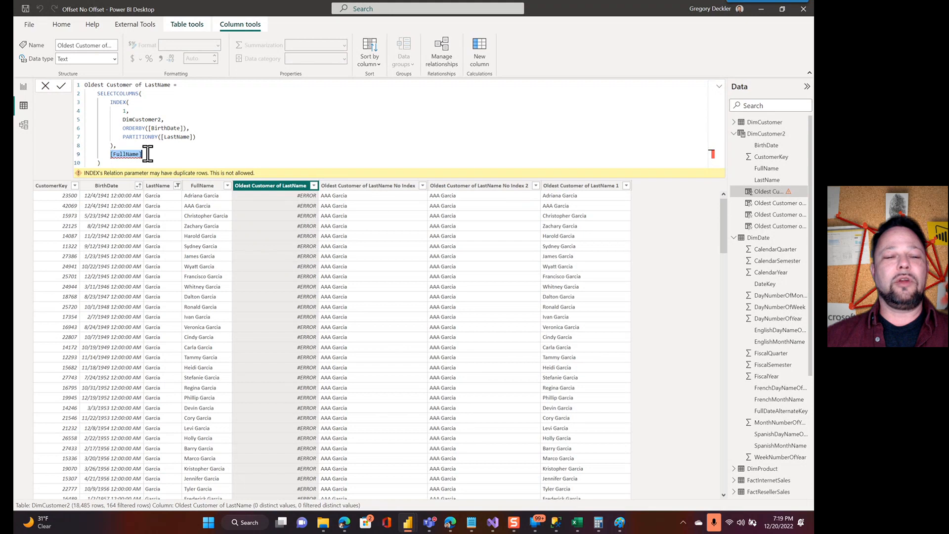
pyautogui.click(154, 156)
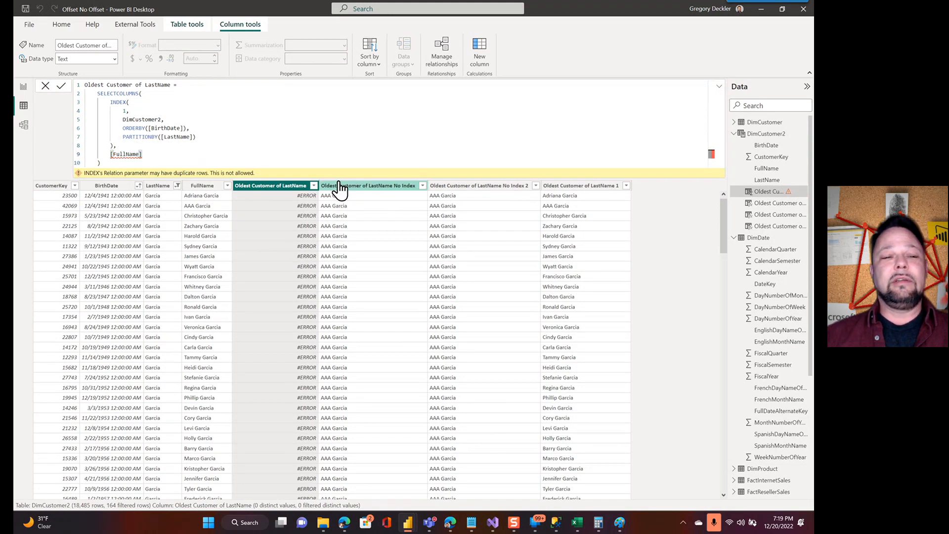
pyautogui.click(577, 190)
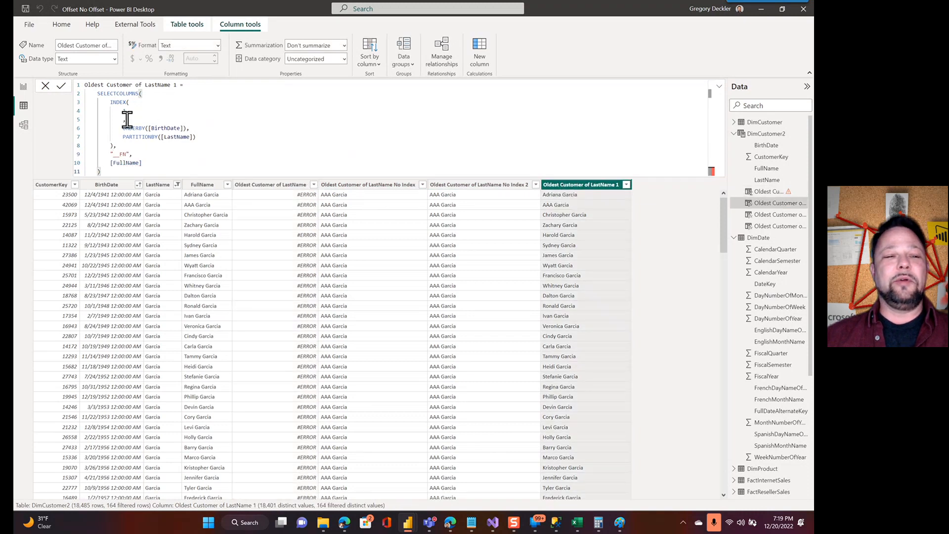
pyautogui.moveTo(110, 154); pyautogui.dragTo(129, 155)
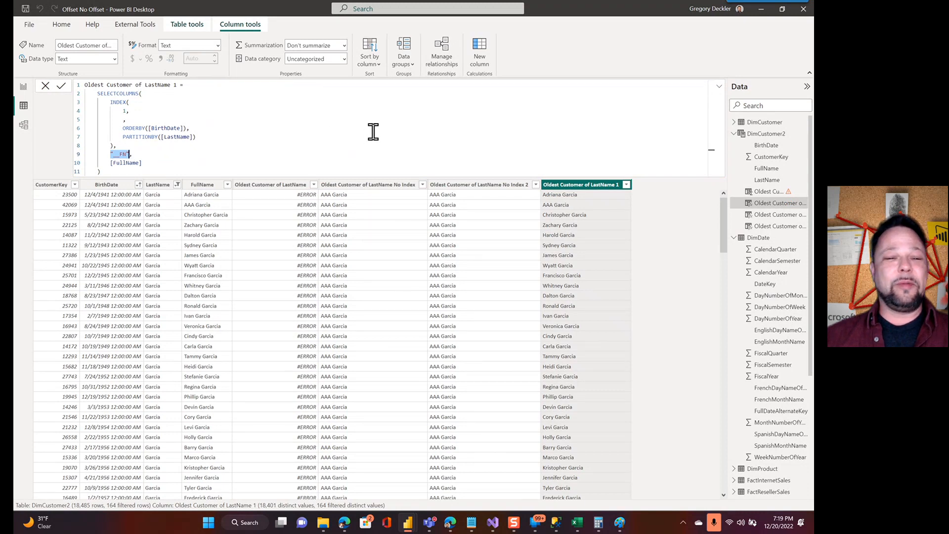
# - In Oldest Customer of LastName No Index, replace MINX with MAXX in the __Result variable and commit the formula
pyautogui.click(385, 191)
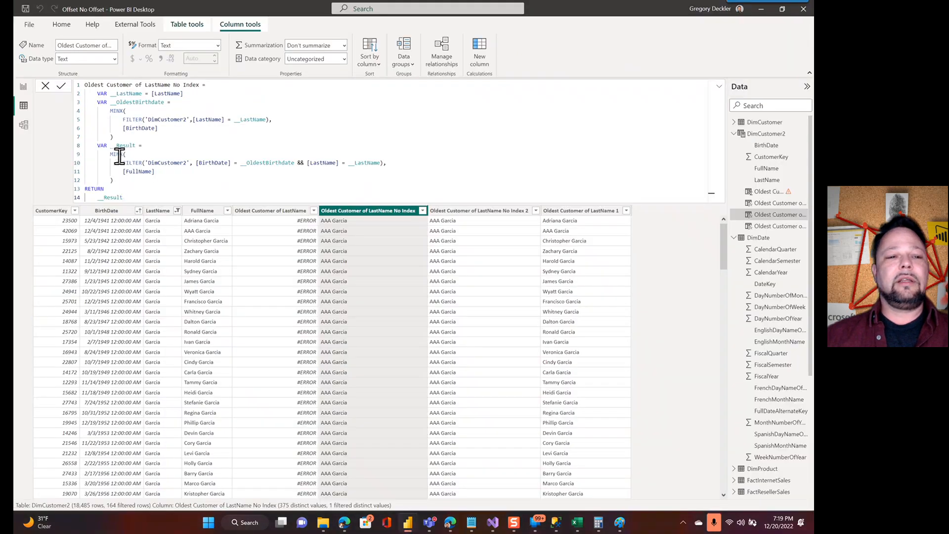
pyautogui.doubleClick(115, 224)
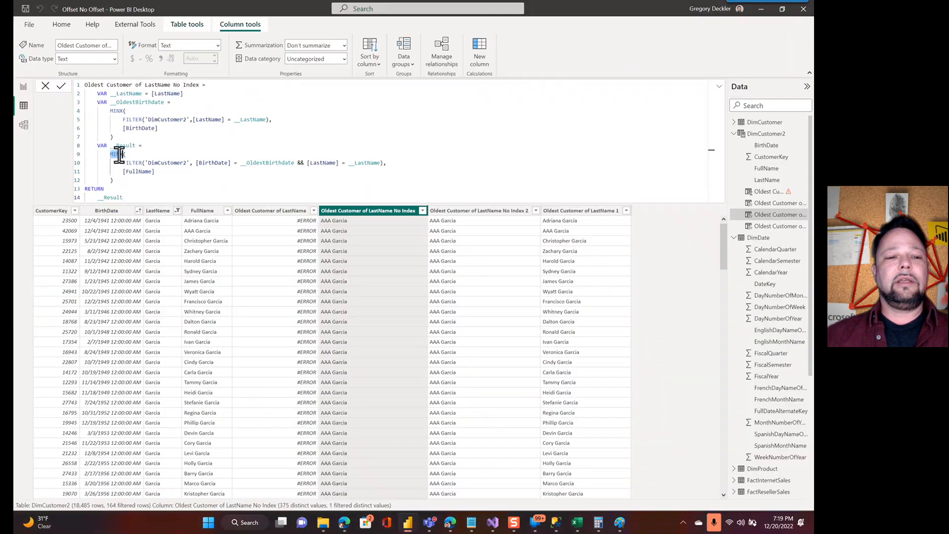
pyautogui.write('MAXX')
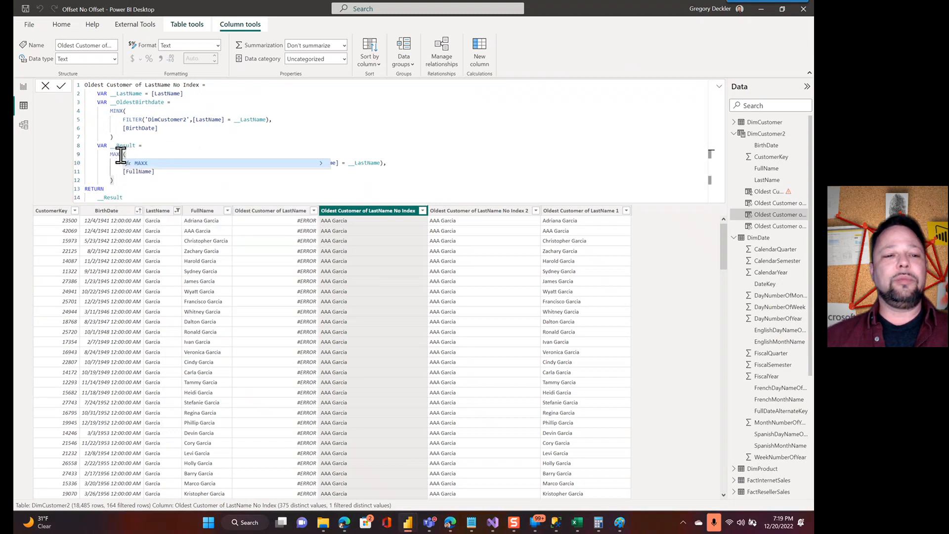
pyautogui.click(142, 154)
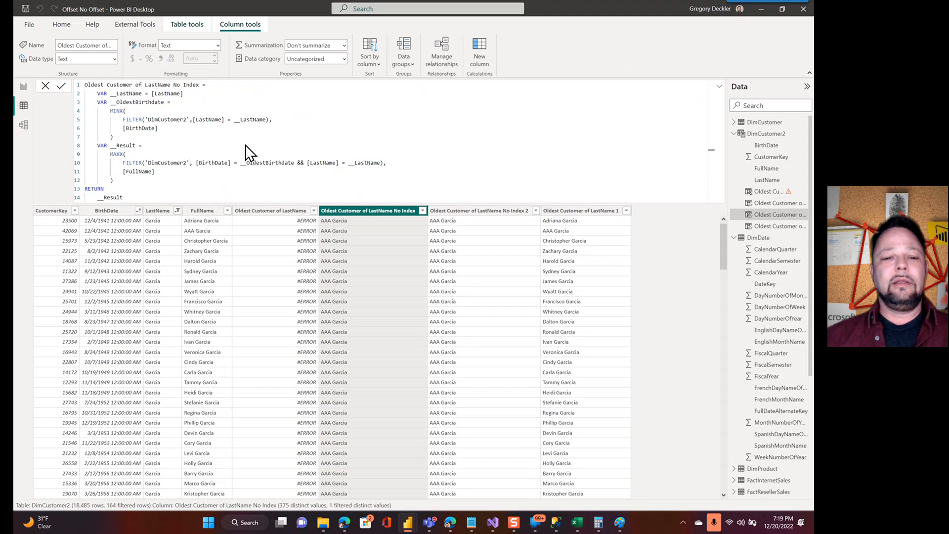
pyautogui.press('Return')
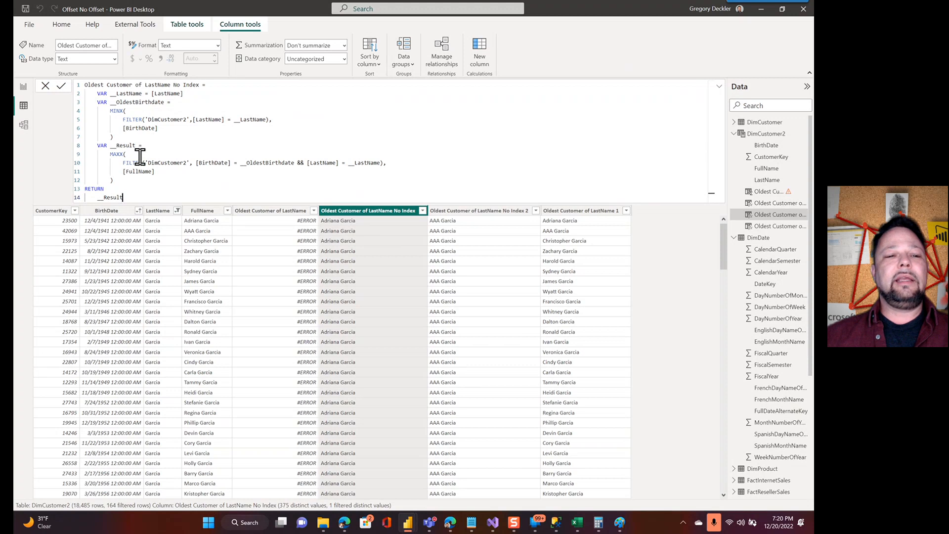
# - Compare the INDEX expression in Oldest Customer of LastName with the FILTER expression of the __Result variable in Oldest Customer of LastName No Index
pyautogui.click(258, 211)
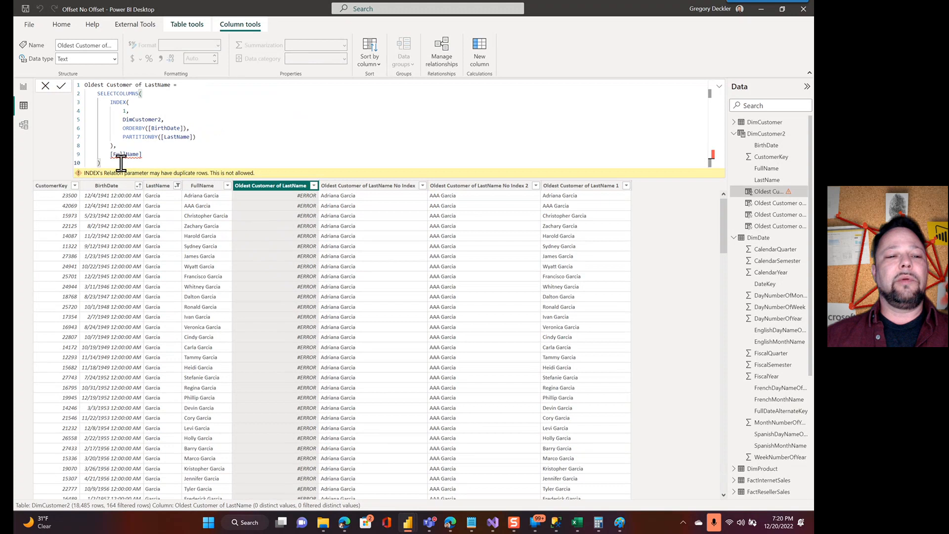
pyautogui.moveTo(120, 163); pyautogui.dragTo(83, 84)
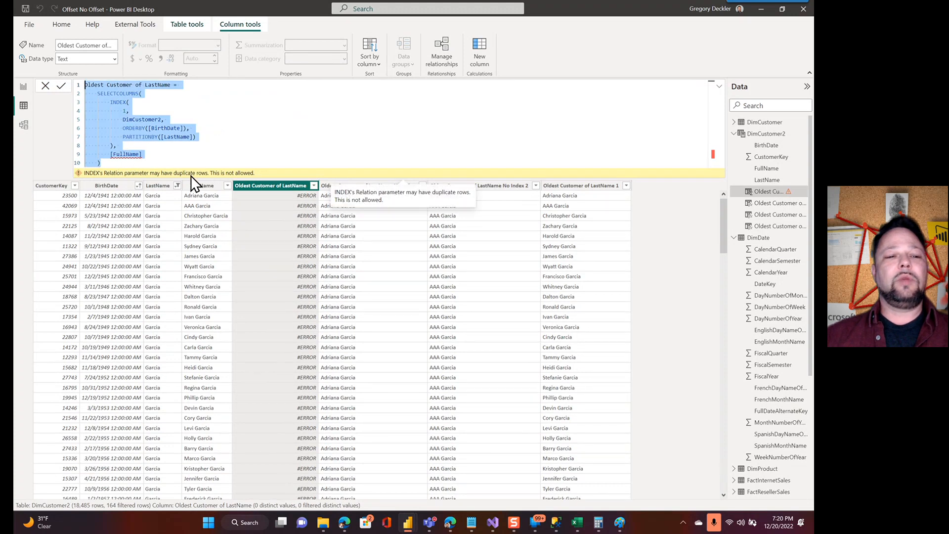
pyautogui.click(146, 145)
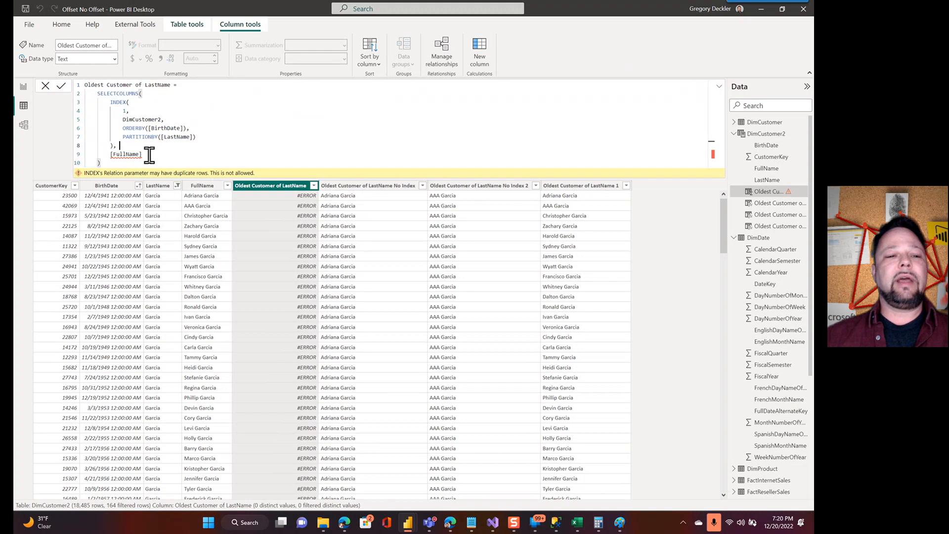
pyautogui.moveTo(141, 146); pyautogui.dragTo(83, 103)
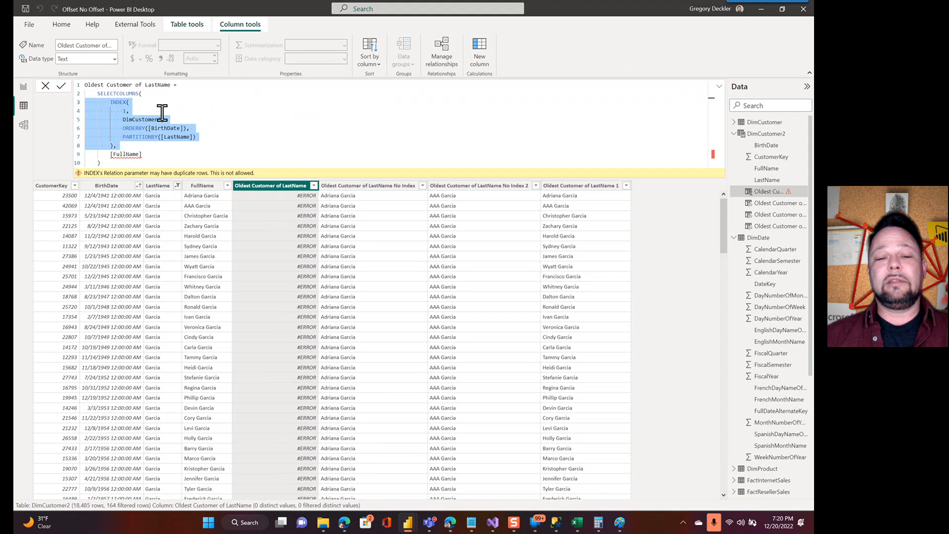
pyautogui.click(351, 186)
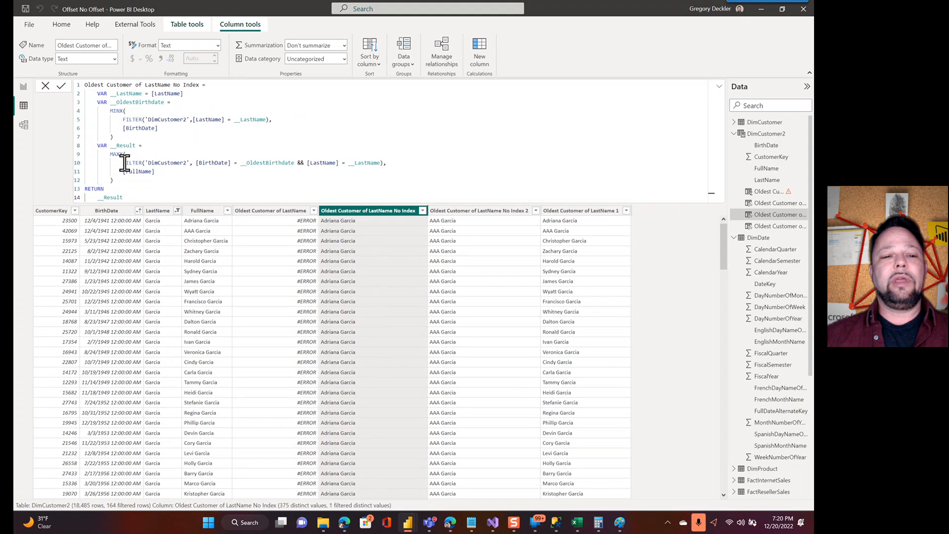
pyautogui.moveTo(125, 163); pyautogui.dragTo(388, 163)
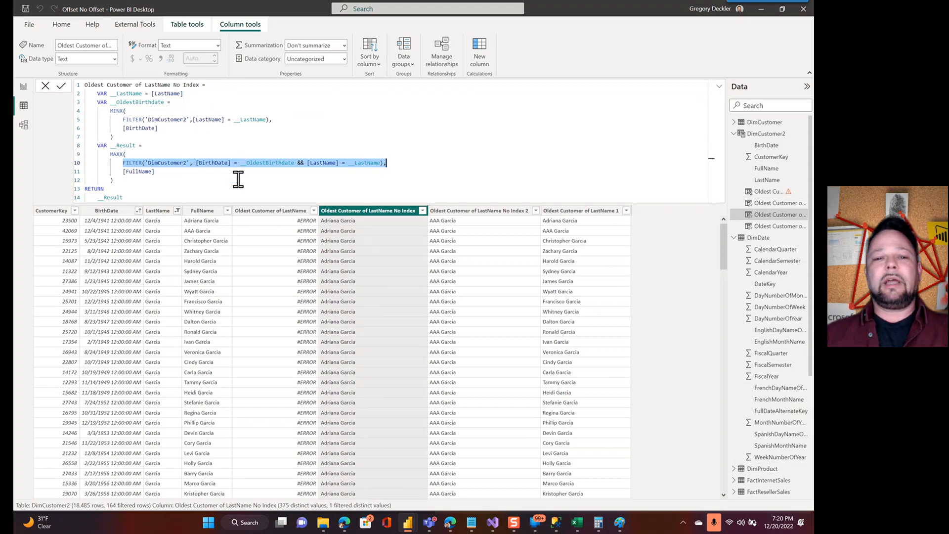
pyautogui.press('Up')
pyautogui.press('Up')
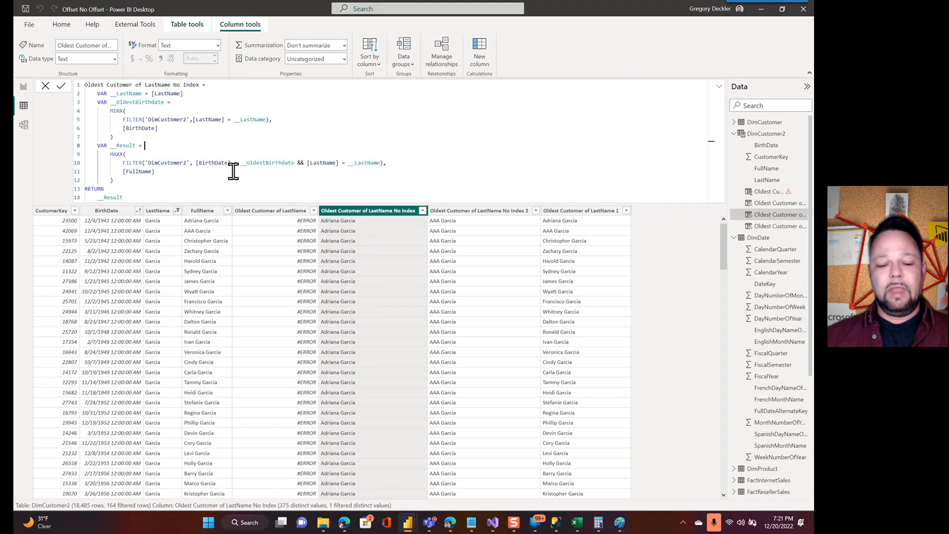
# - In Oldest Customer of LastName No Index 2, replace MAXX with MINX in the __Result variable and commit the formula
pyautogui.click(483, 210)
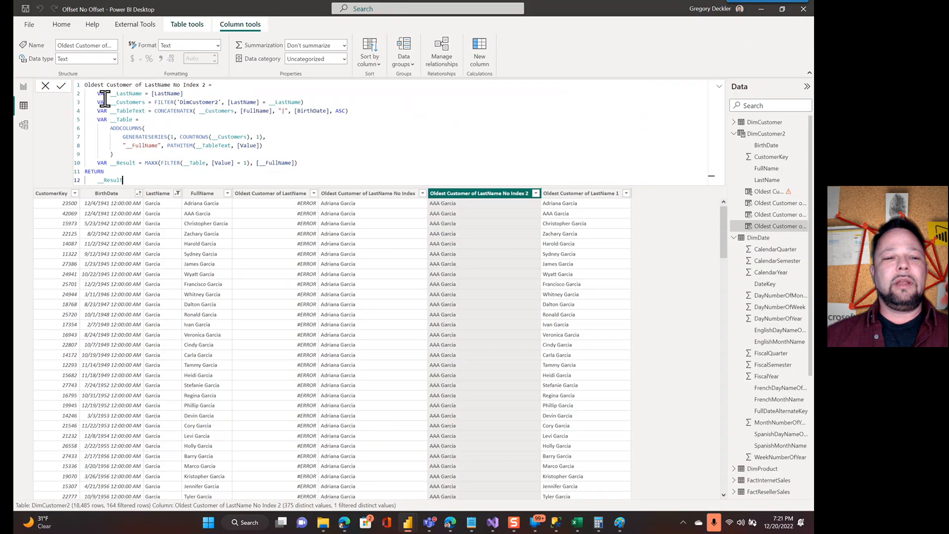
pyautogui.doubleClick(151, 163)
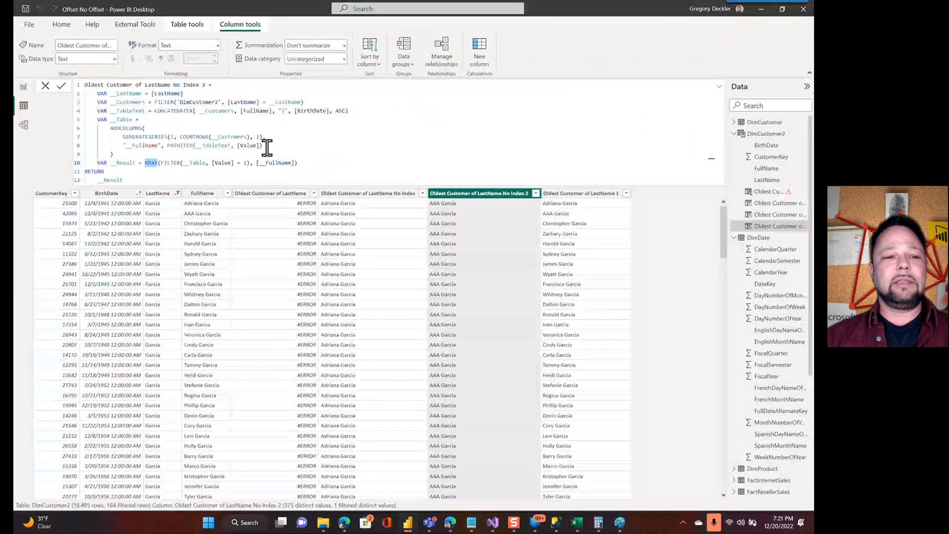
pyautogui.write('MINX')
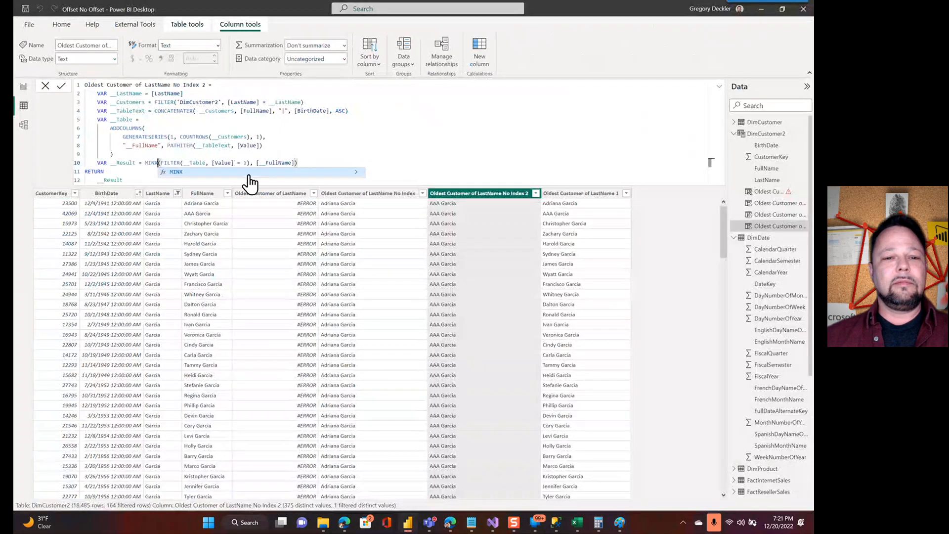
pyautogui.click(309, 163)
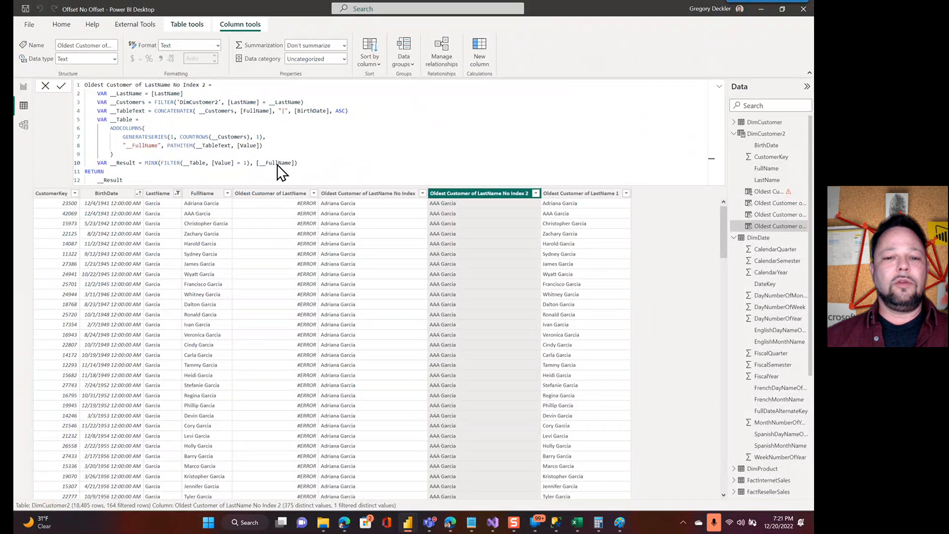
pyautogui.press('Return')
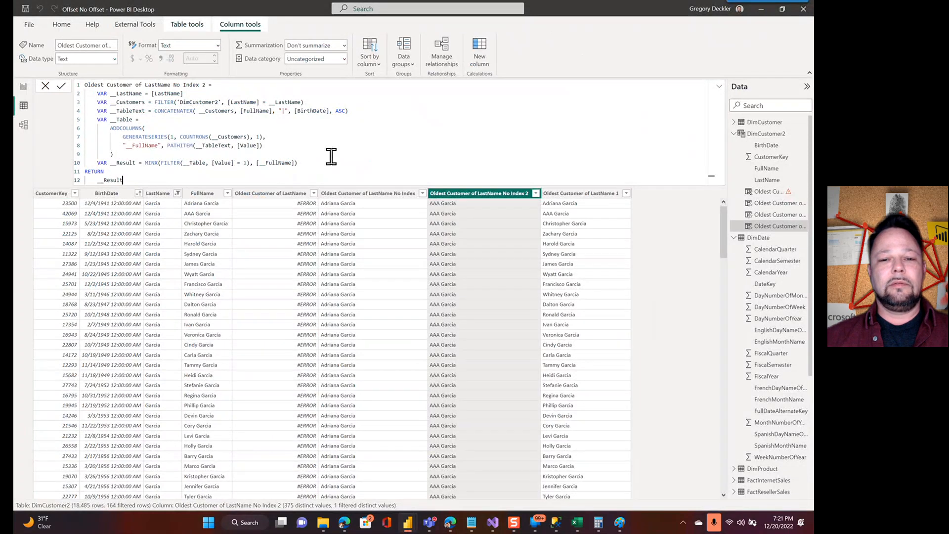
# - Change MINX back to MAXX in the __Result variable of Oldest Customer of LastName No Index 2 and commit the formula
pyautogui.tripleClick(151, 163)
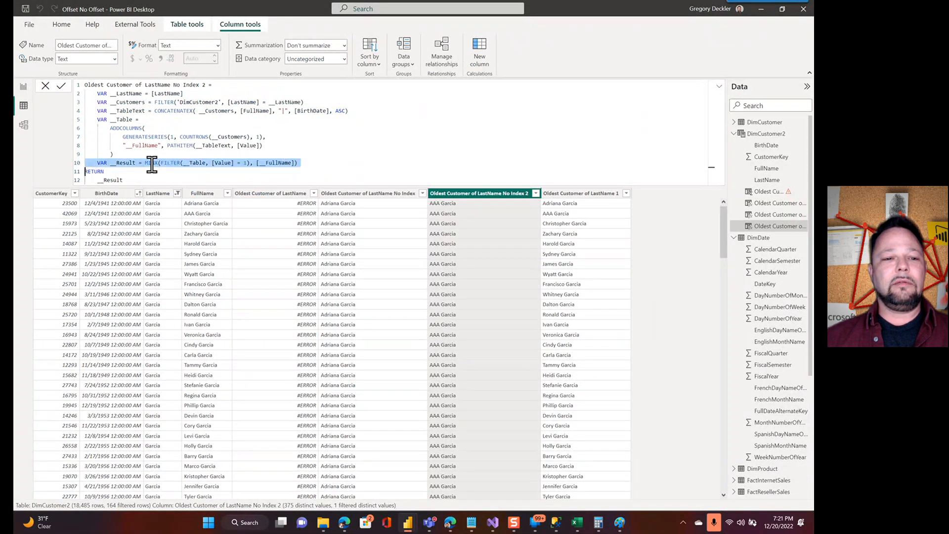
pyautogui.doubleClick(152, 164)
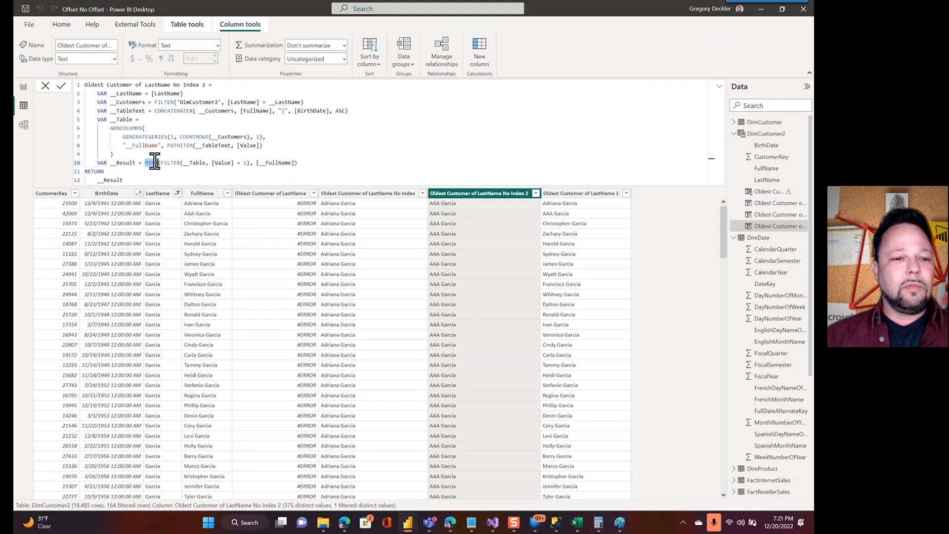
pyautogui.write('MAXX')
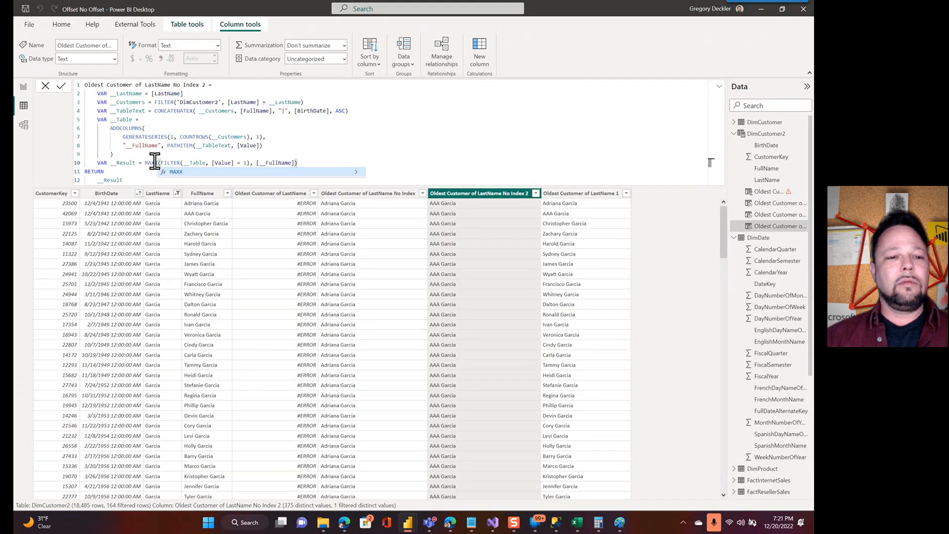
pyautogui.press('Right')
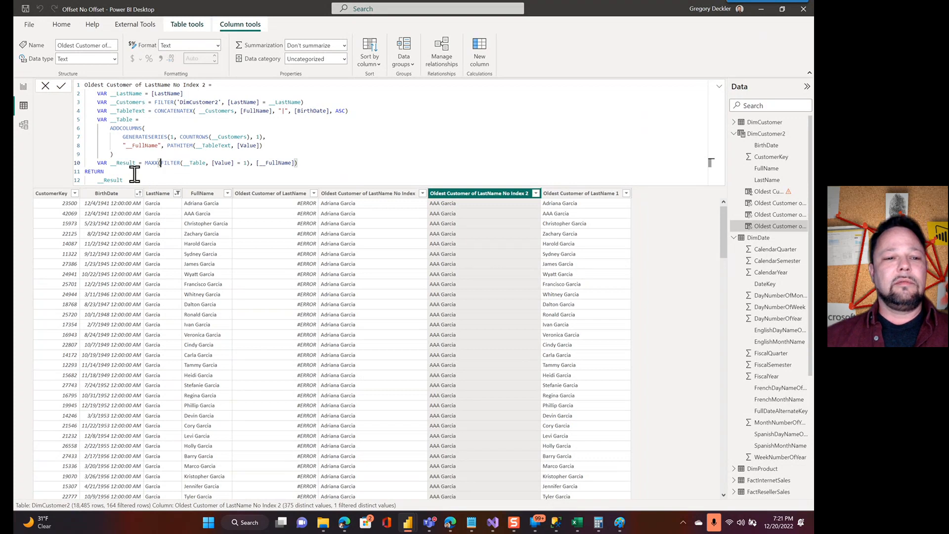
pyautogui.click(135, 174)
pyautogui.click(152, 180)
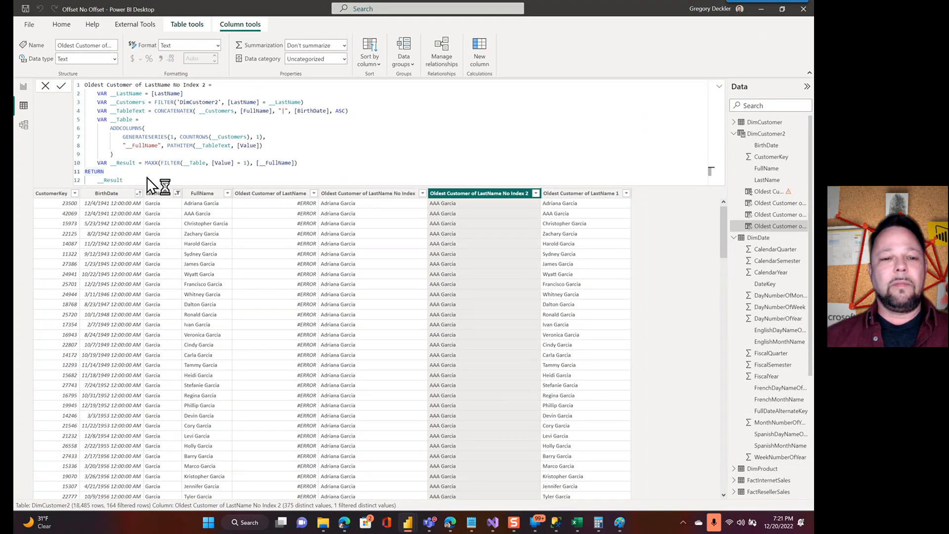
pyautogui.press('Return')
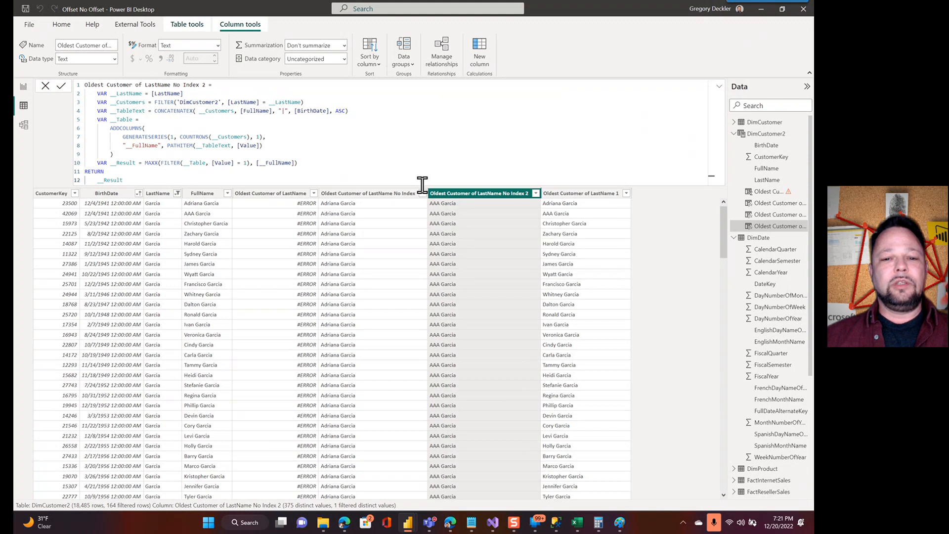
# - In Oldest Customer of LastName No Index 2, set the __Result filter condition to [Value] = 2 and commit the formula
pyautogui.click(246, 163)
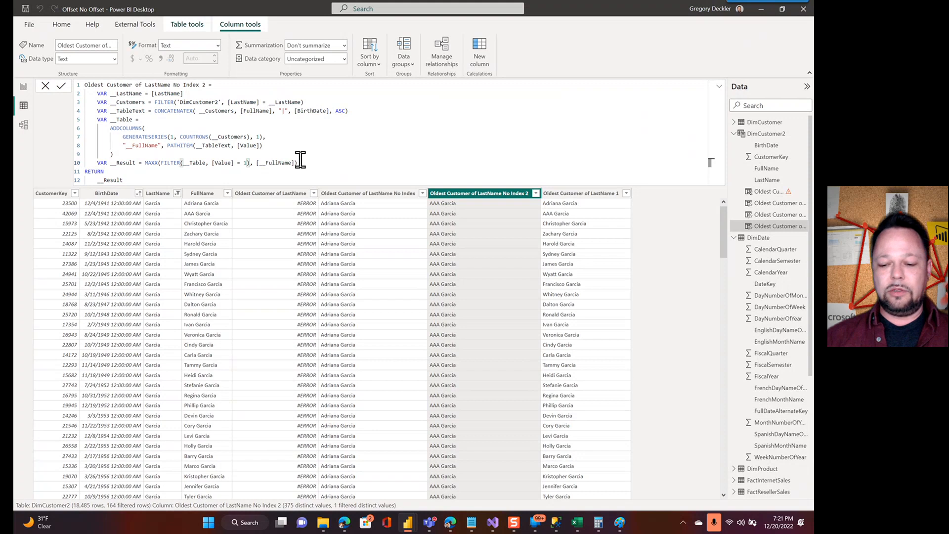
pyautogui.hotkey('shift', 'Left')
pyautogui.write('2')
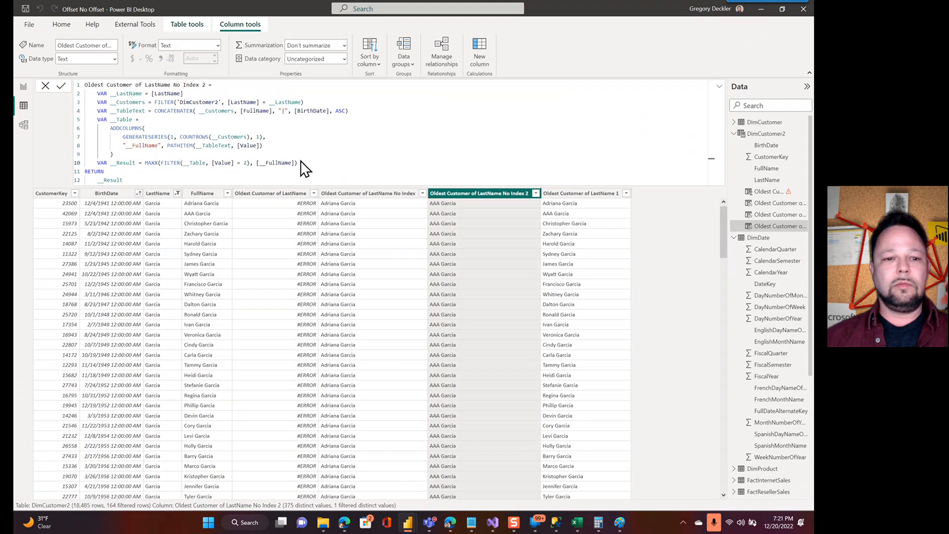
pyautogui.press('Return')
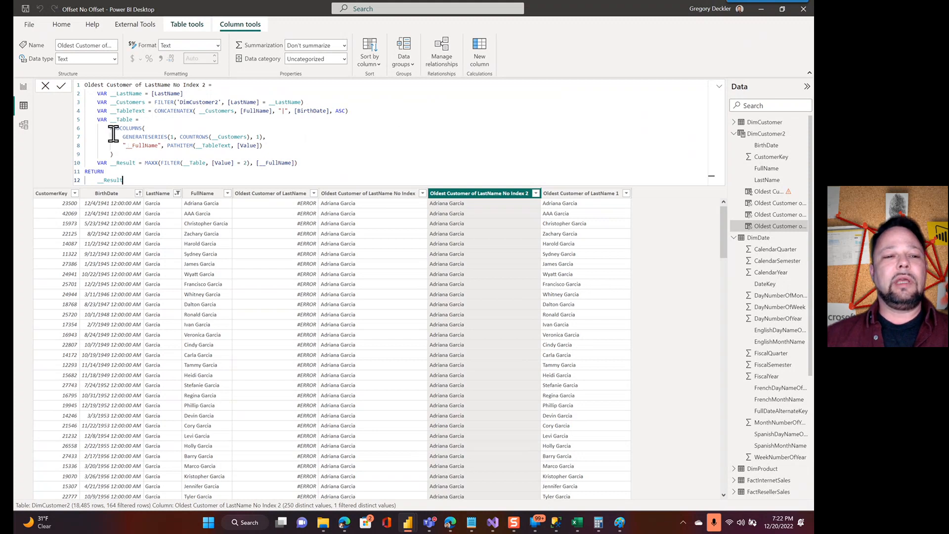
# - Examine the CONCATENATEX text, the ADDCOLUMNS table with GENERATESERIES, and the [Value] filter in the Oldest Customer of LastName No Index 2 formula
pyautogui.moveTo(110, 128); pyautogui.dragTo(186, 154)
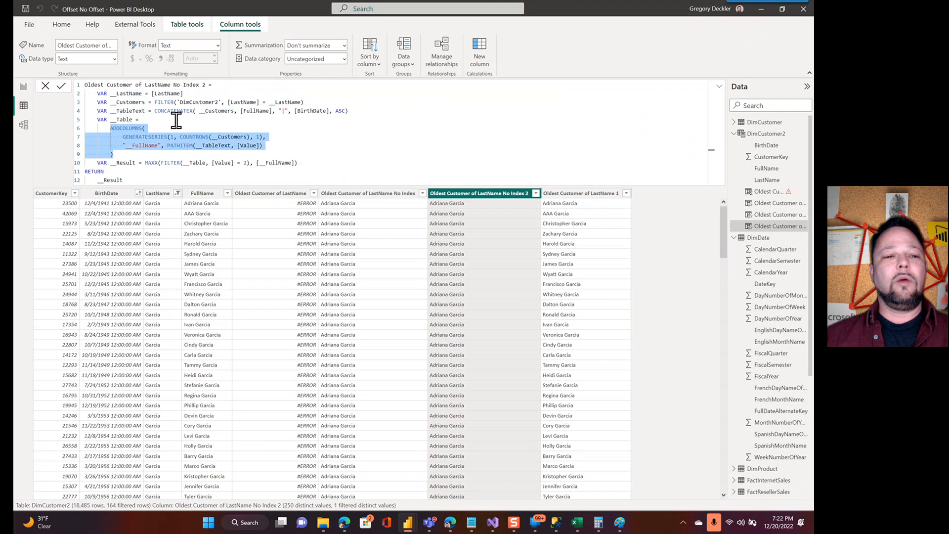
pyautogui.moveTo(154, 110); pyautogui.dragTo(376, 113)
pyautogui.click(376, 113)
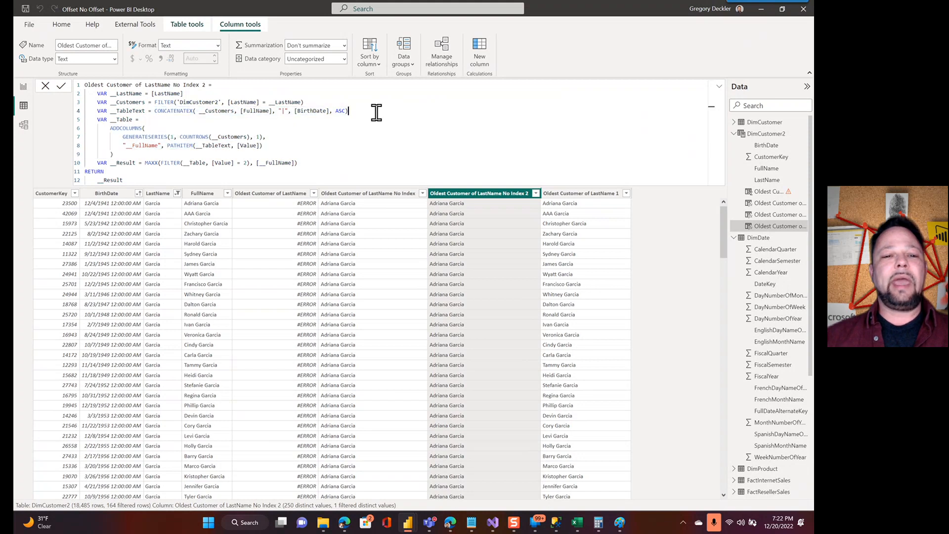
pyautogui.moveTo(109, 130); pyautogui.dragTo(210, 159)
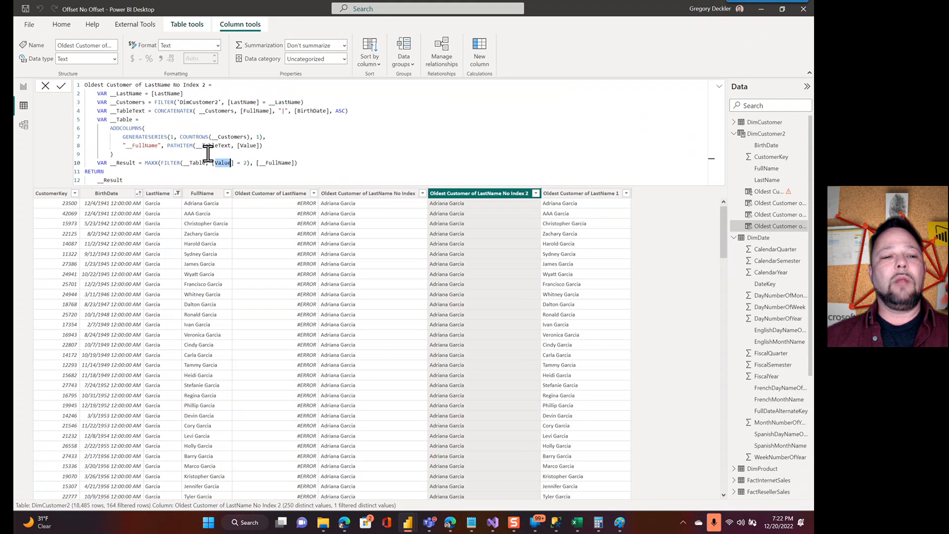
pyautogui.doubleClick(145, 136)
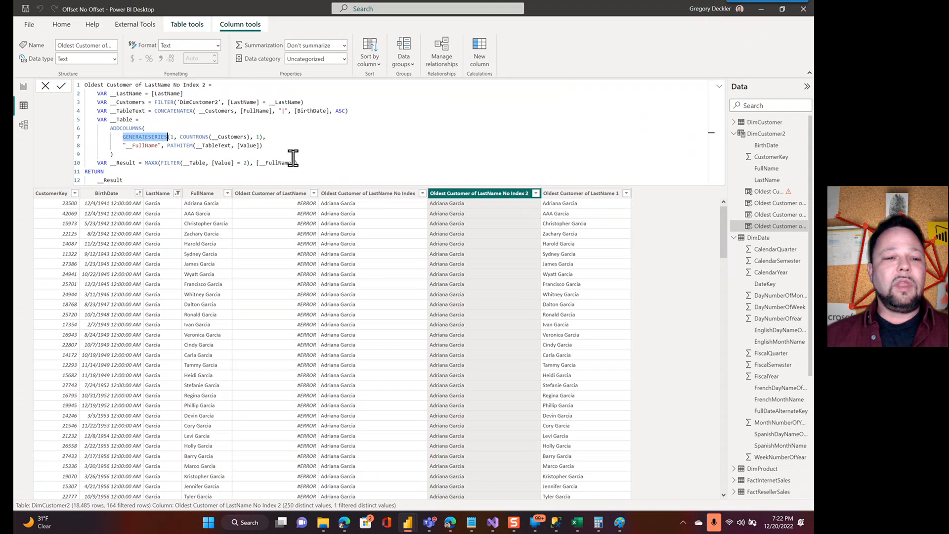
pyautogui.click(226, 181)
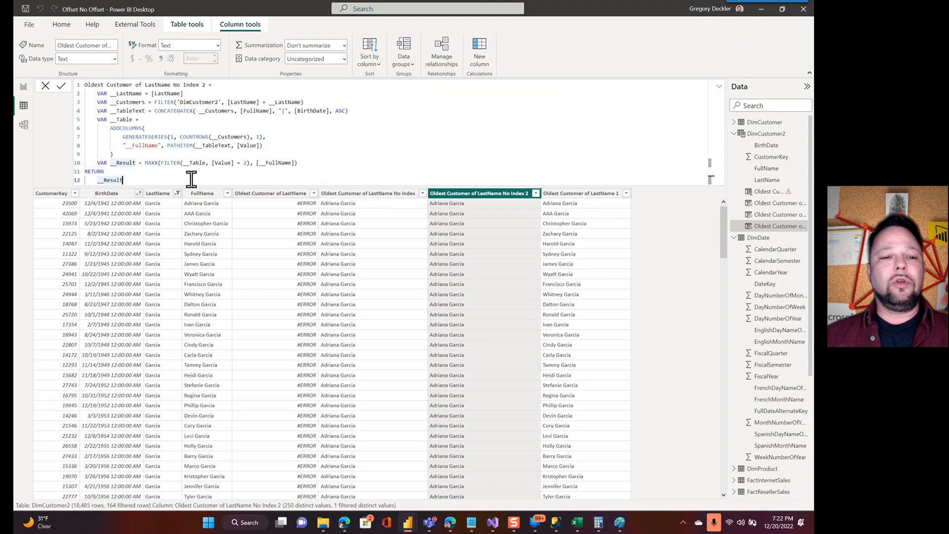
pyautogui.moveTo(191, 180); pyautogui.dragTo(82, 86)
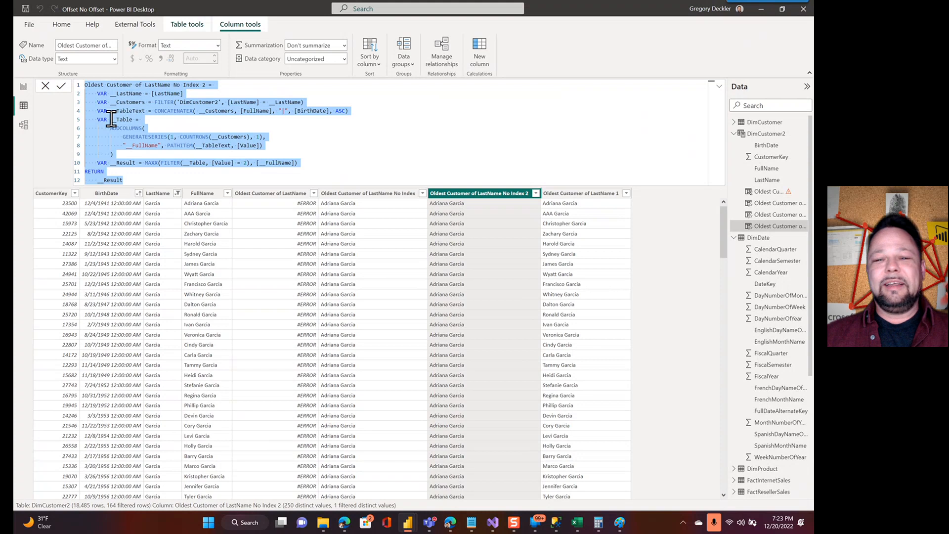
# - Switch to the report view and inspect the fields of the first Offset table on the More OFFSET page
pyautogui.click(26, 92)
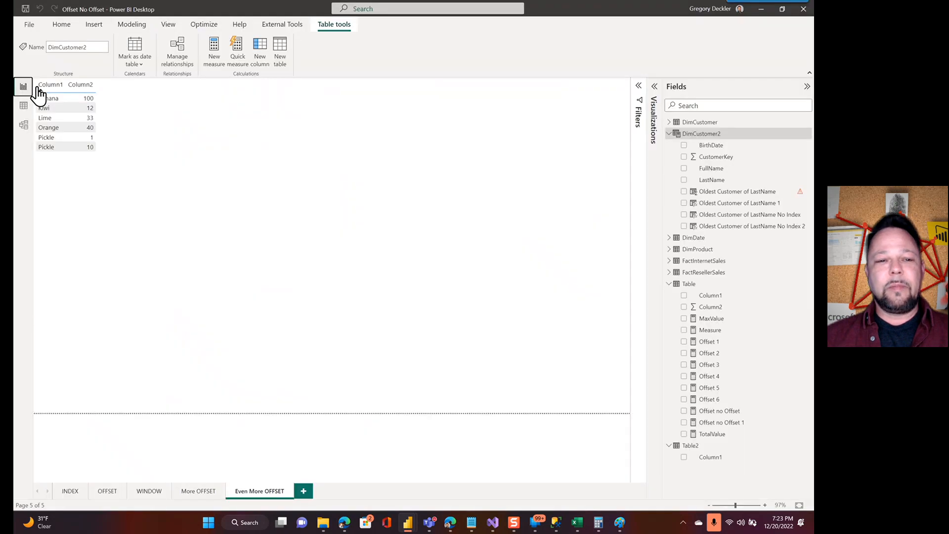
pyautogui.click(149, 127)
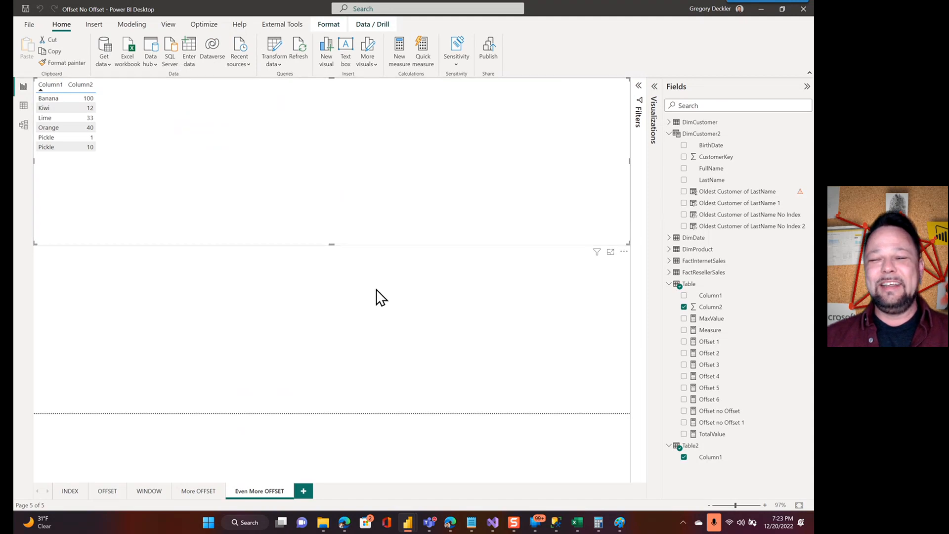
pyautogui.click(201, 492)
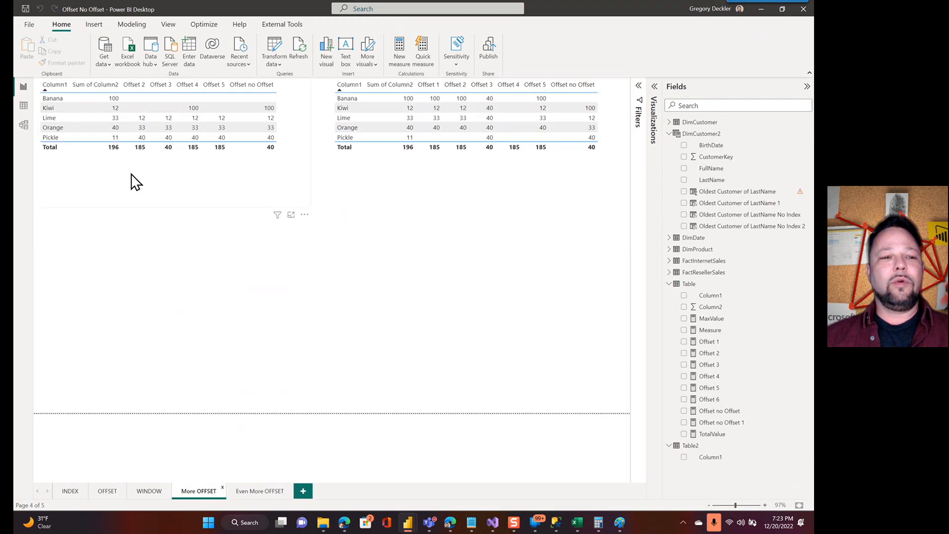
pyautogui.click(654, 99)
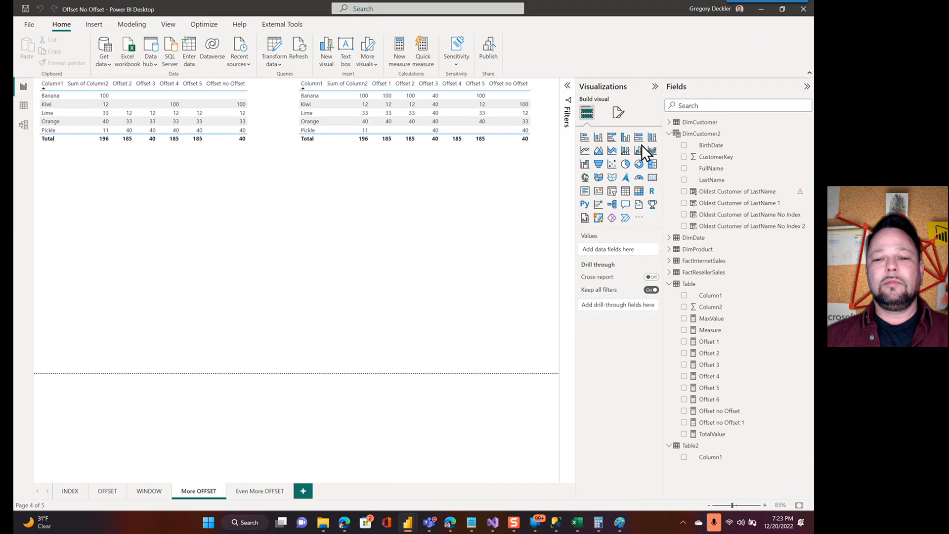
pyautogui.click(192, 169)
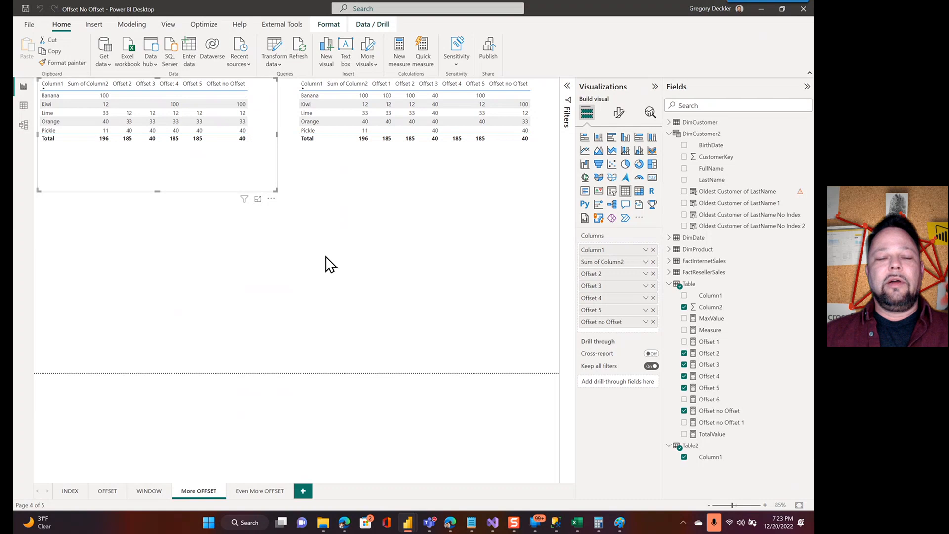
# - On the Even More OFFSET page, add the Offset 1 measure to the table of Column1 and Column2
pyautogui.click(268, 490)
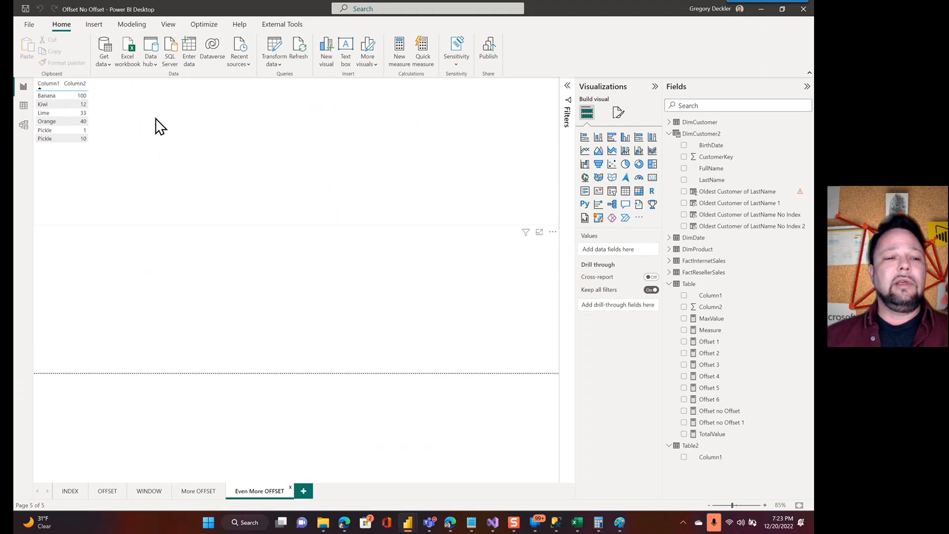
pyautogui.click(158, 182)
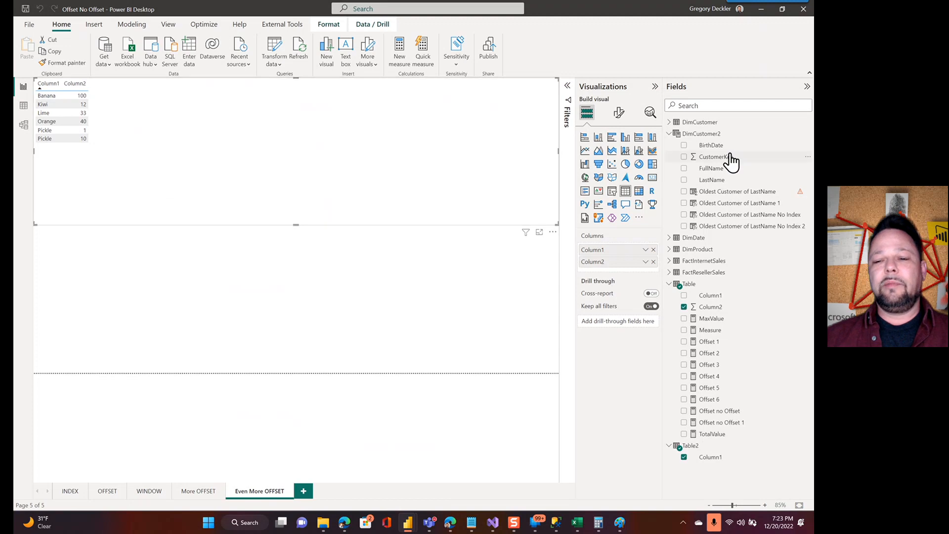
pyautogui.click(684, 342)
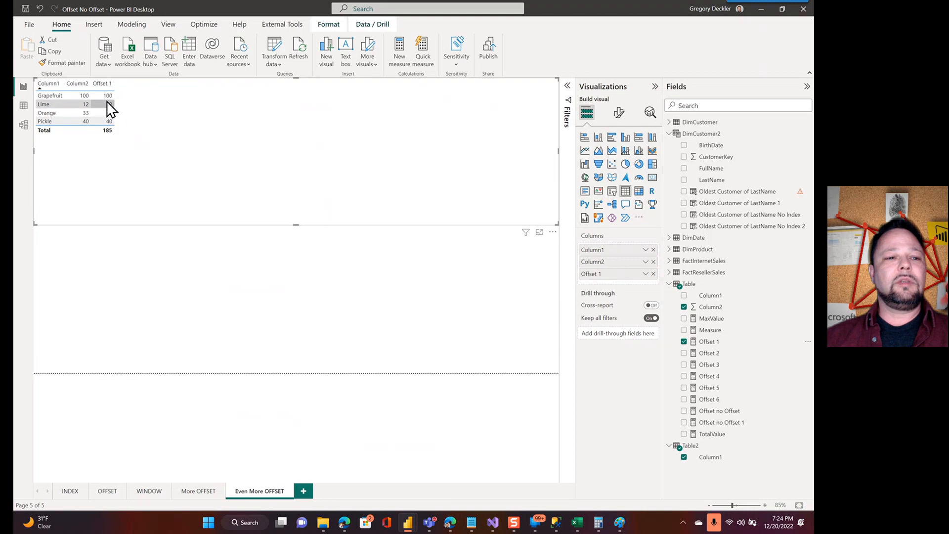
# - Compare the Column1 and Column2 table with and without the Offset 1 measure, and check the summarization option of Column2
pyautogui.click(653, 273)
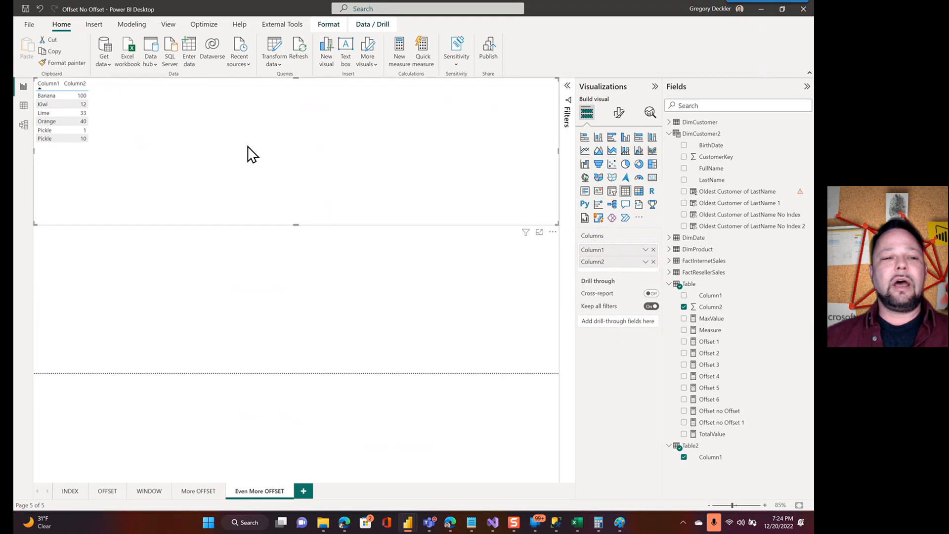
pyautogui.click(685, 342)
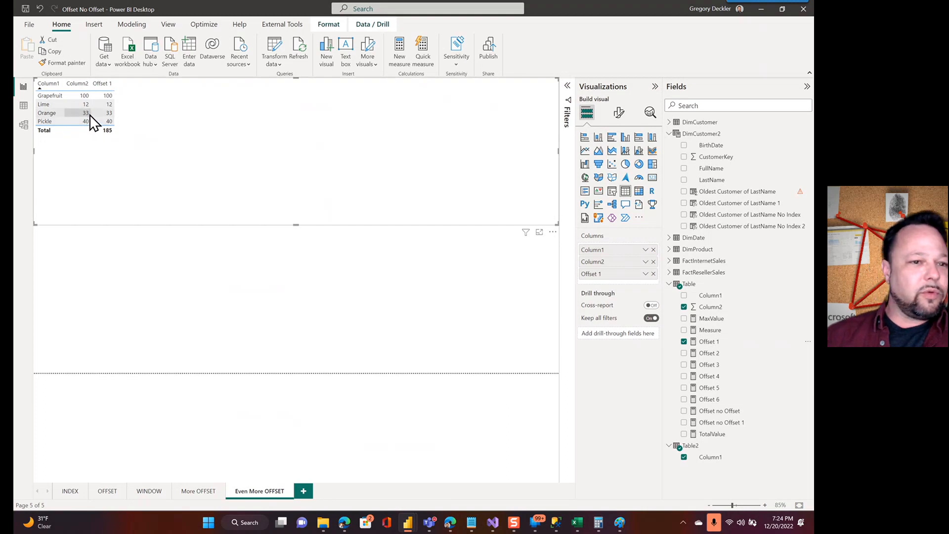
pyautogui.click(653, 274)
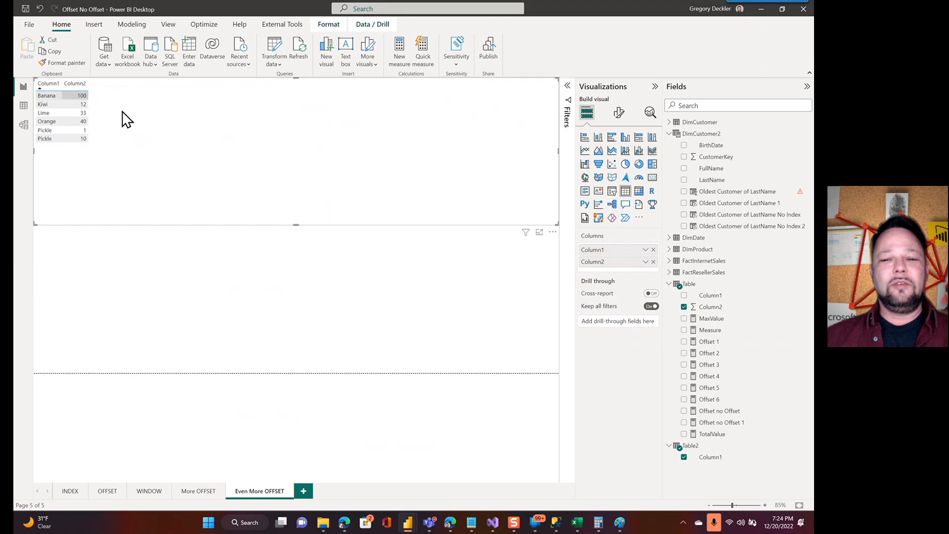
pyautogui.click(645, 262)
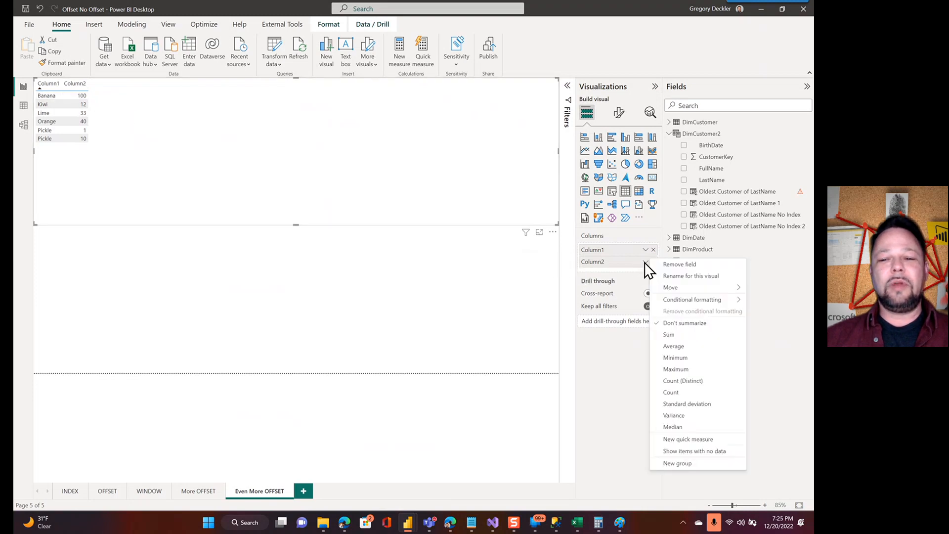
pyautogui.click(309, 269)
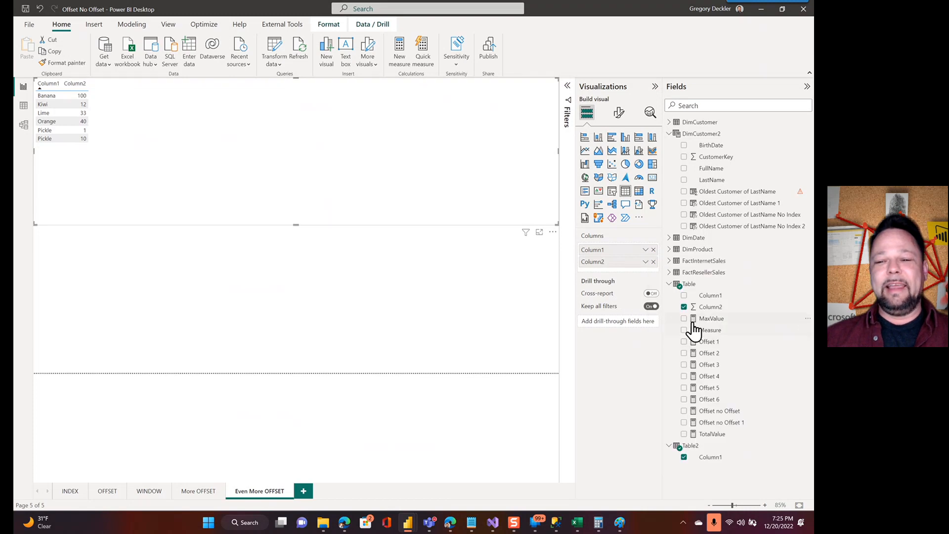
pyautogui.click(684, 342)
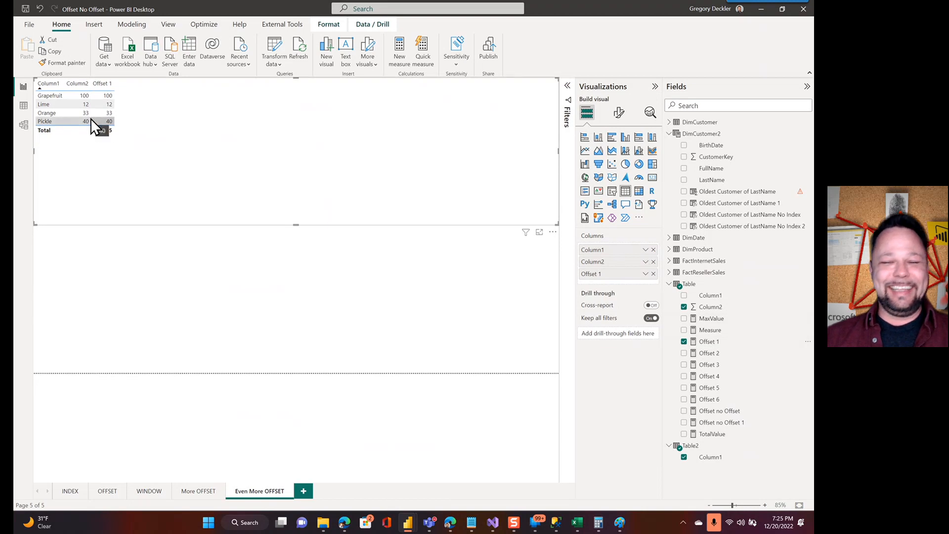
# - Replace the Offset 1 measure with Offset 2 in the table and open the Offset 2 formula
pyautogui.click(684, 353)
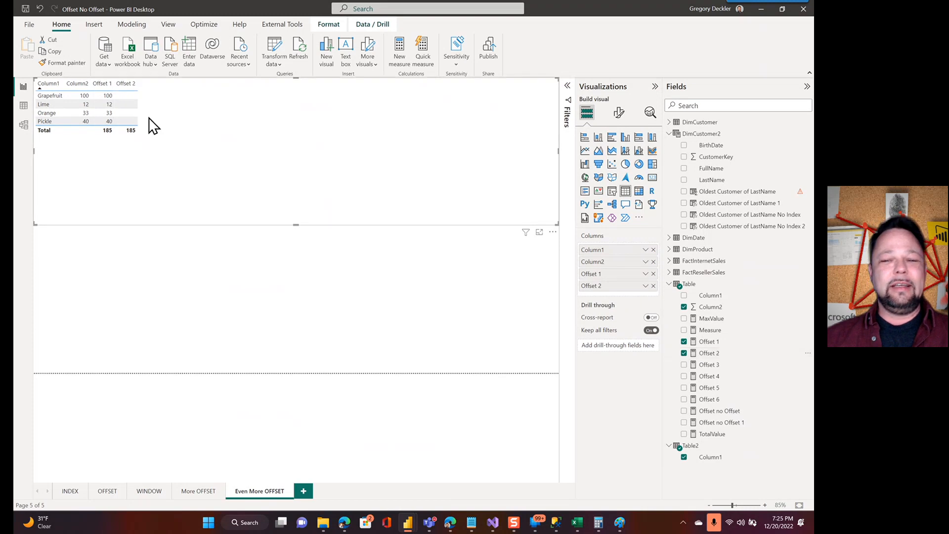
pyautogui.click(654, 274)
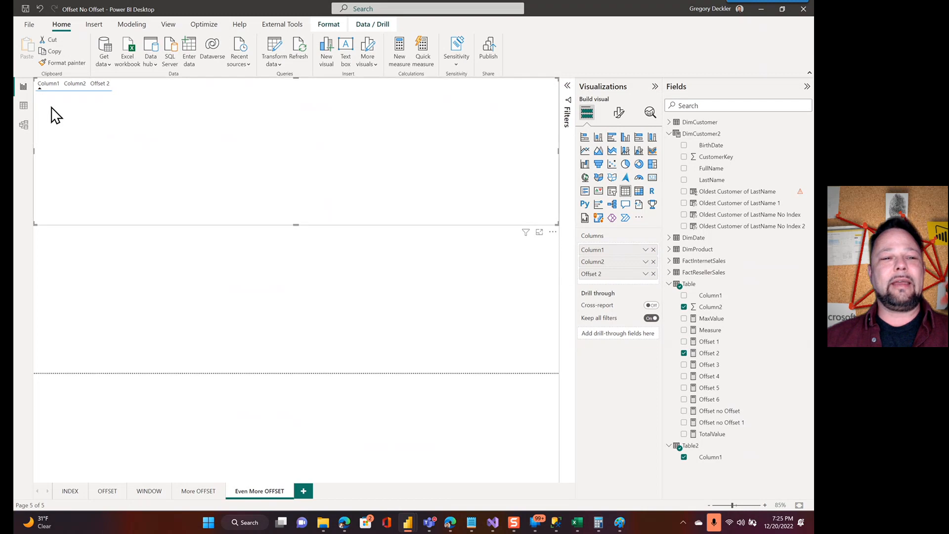
pyautogui.click(712, 355)
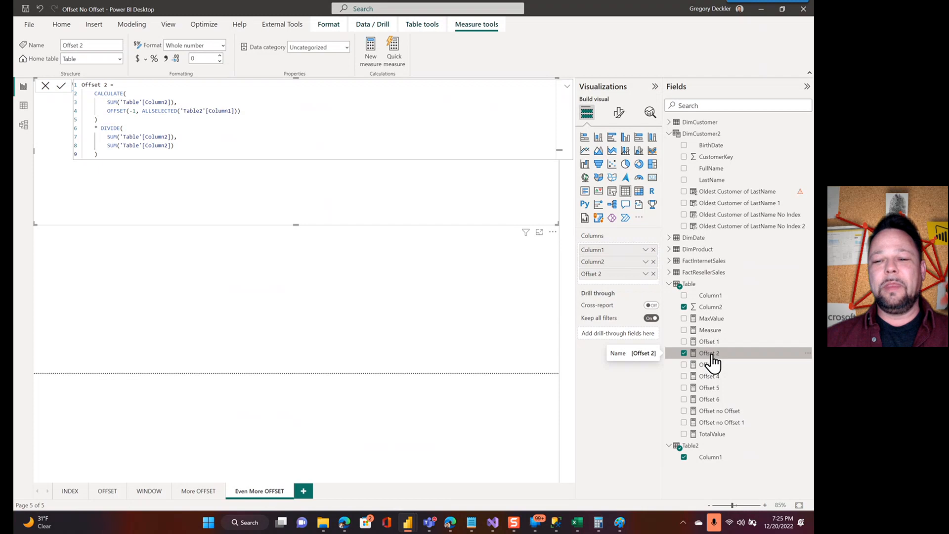
# - Replace Offset 2 with the Offset 3 measure in the table and examine the Offset 3 formula
pyautogui.click(654, 274)
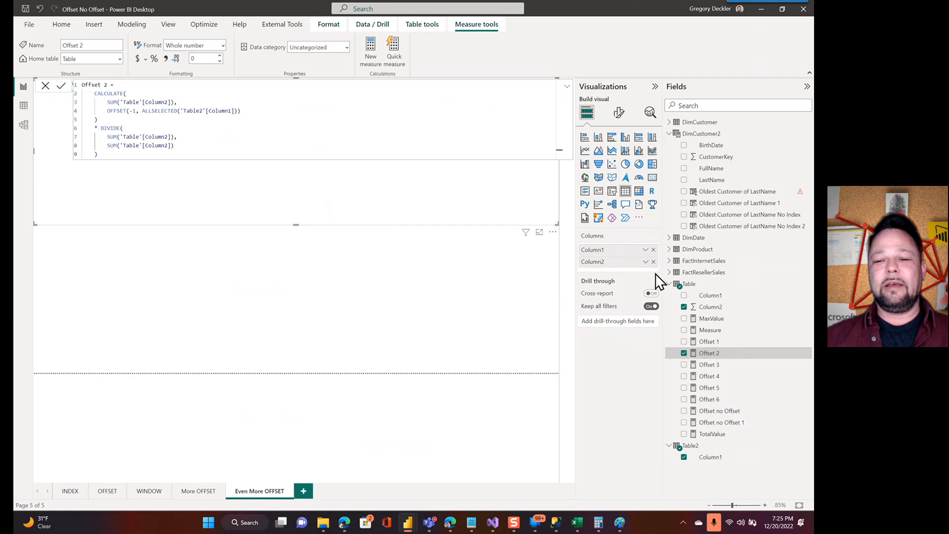
pyautogui.click(684, 366)
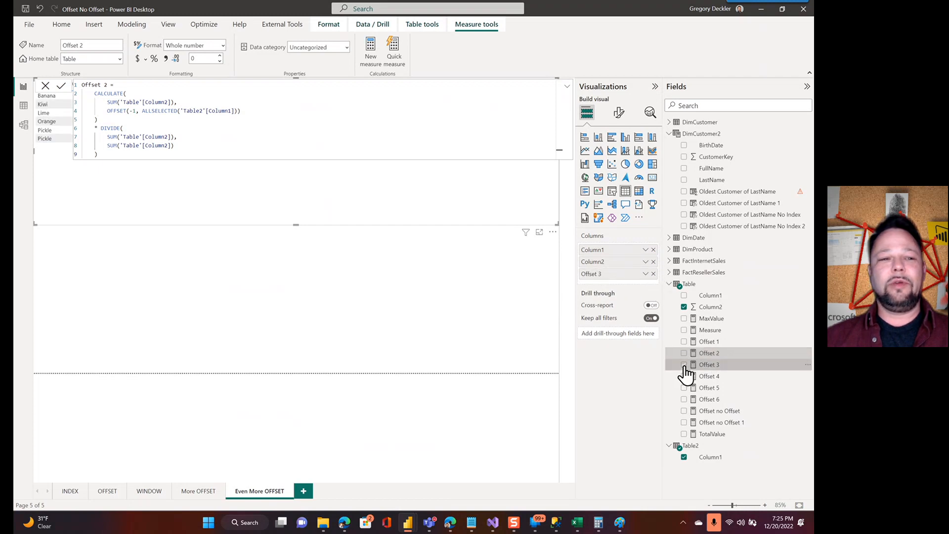
pyautogui.click(267, 255)
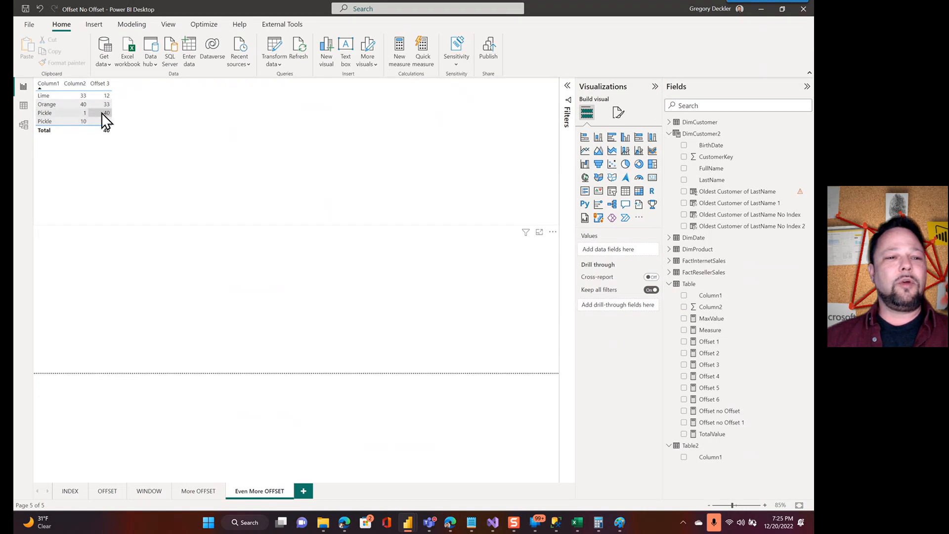
pyautogui.click(712, 366)
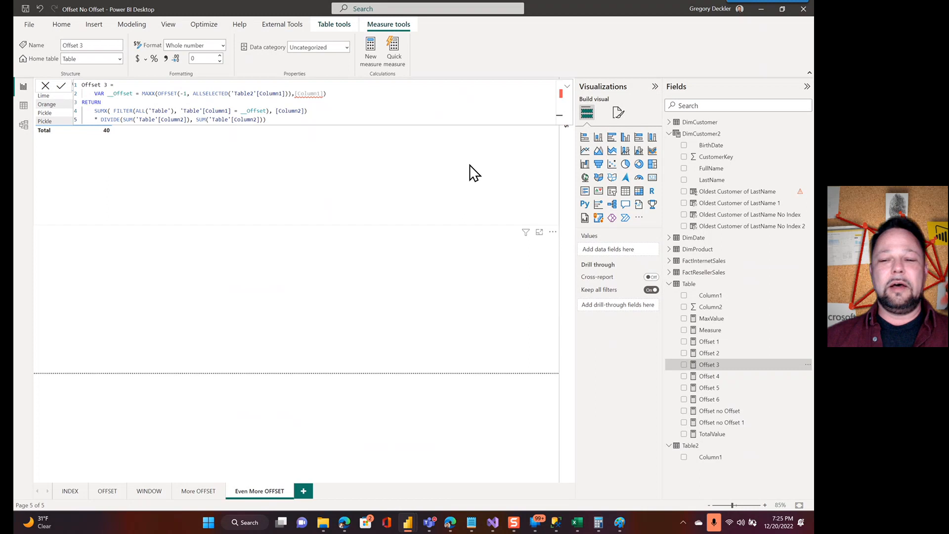
pyautogui.click(346, 252)
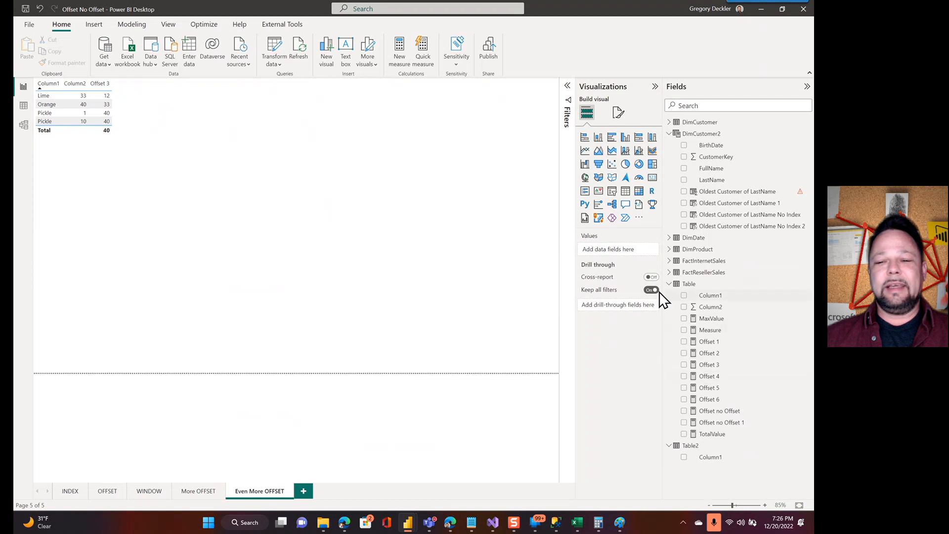
# - Compare the table rows with and without the Offset 3 measure and reopen its formula
pyautogui.click(216, 176)
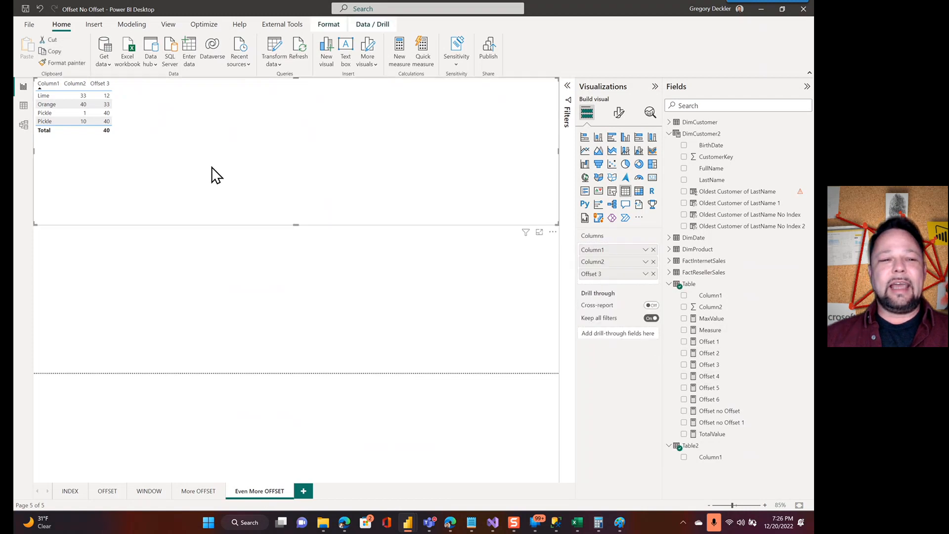
pyautogui.click(684, 366)
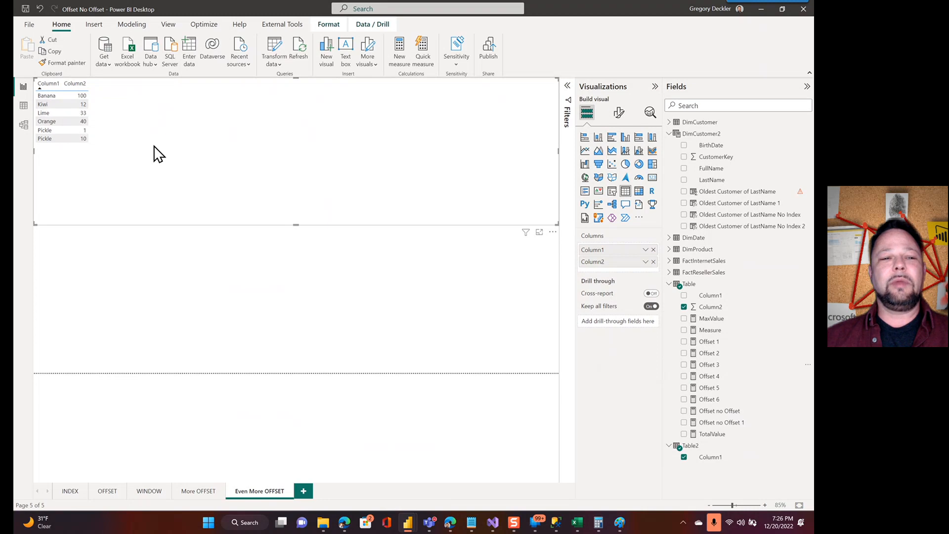
pyautogui.click(685, 366)
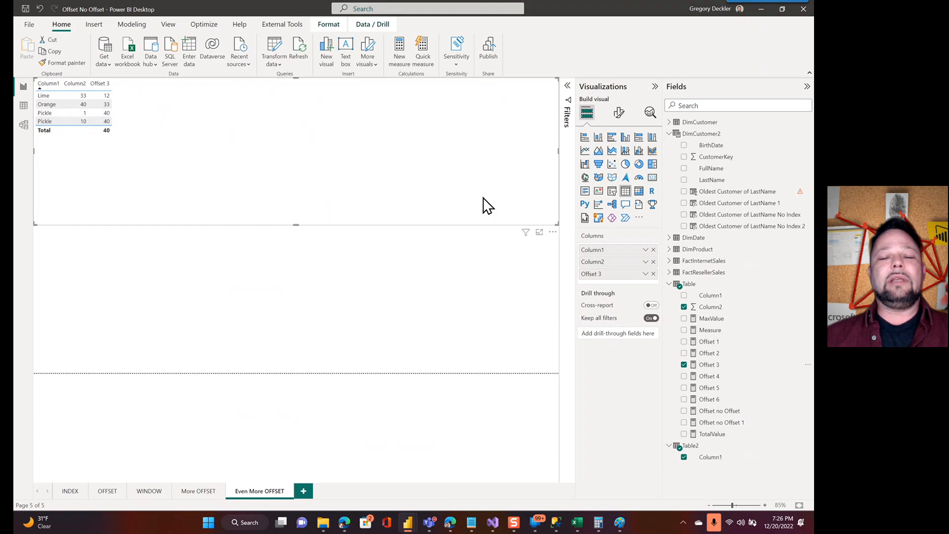
pyautogui.click(709, 367)
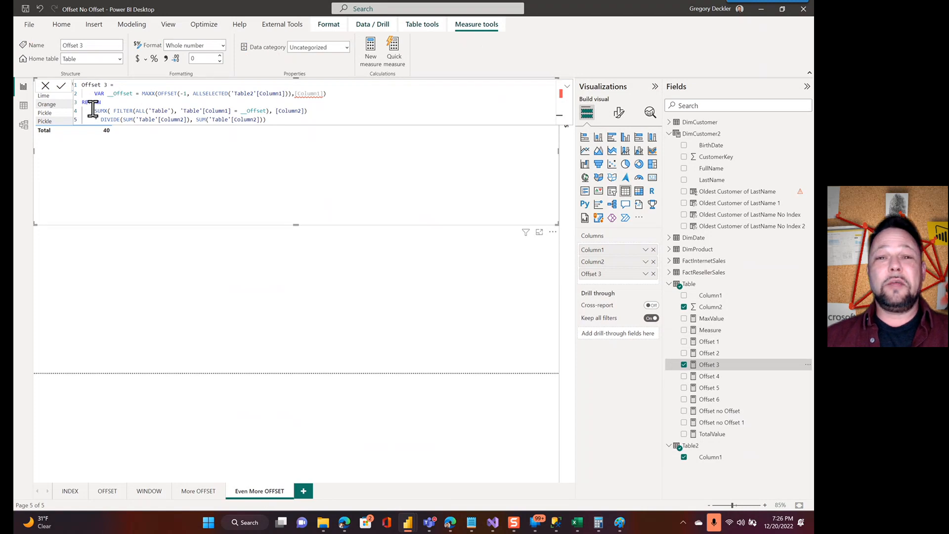
# - Replace Offset 3 with the Offset 4 measure in the table and examine the Offset 4 formula
pyautogui.click(681, 365)
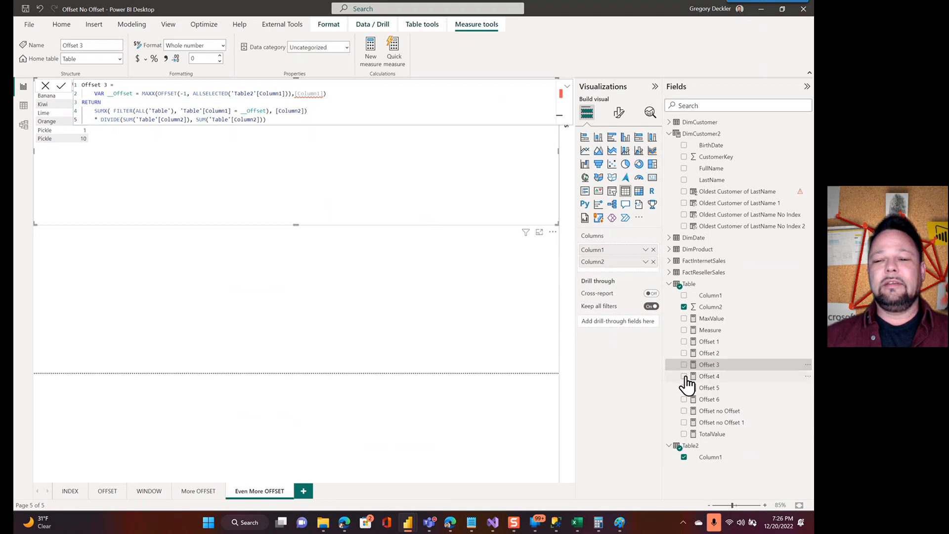
pyautogui.click(685, 376)
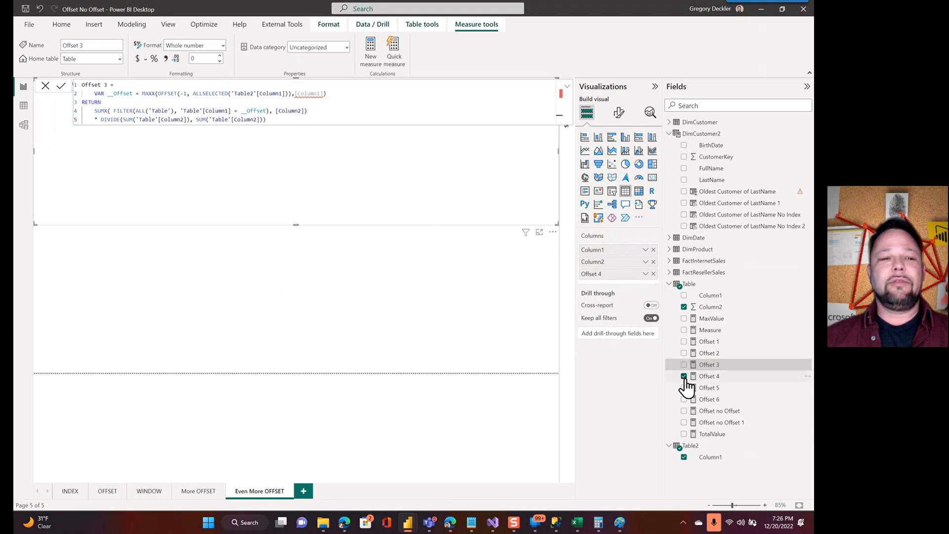
pyautogui.click(350, 287)
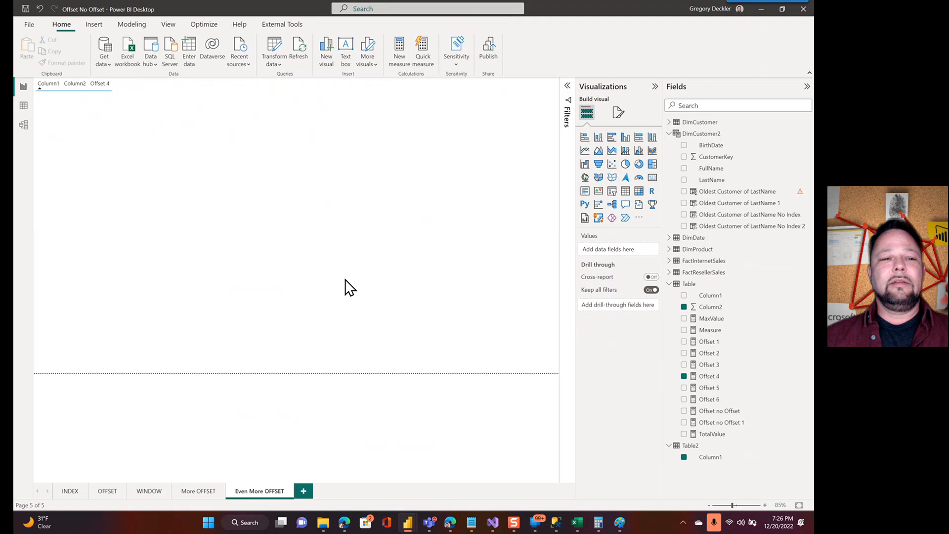
pyautogui.click(707, 378)
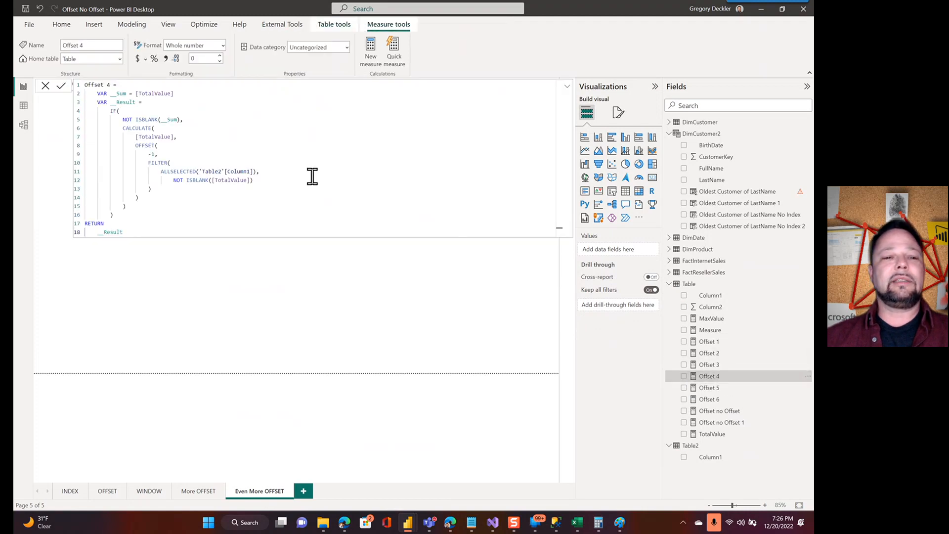
pyautogui.click(457, 272)
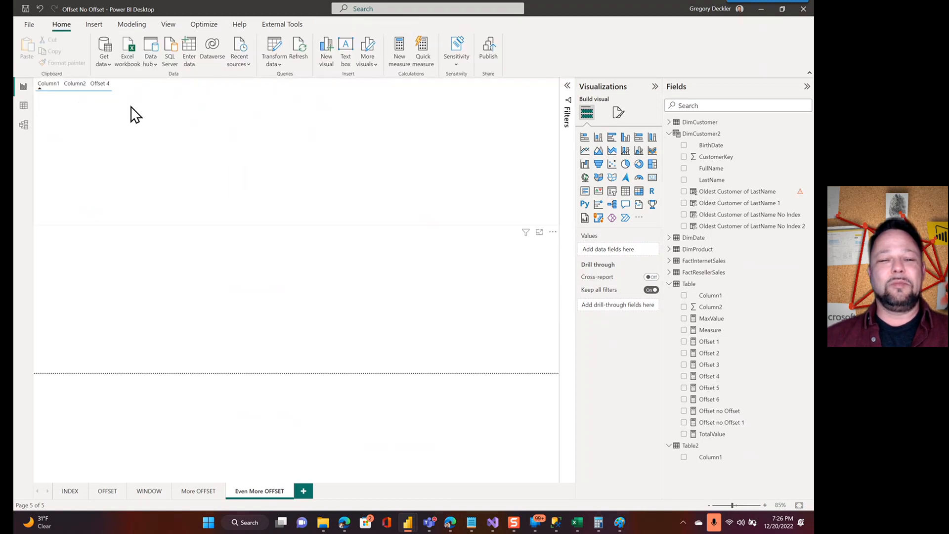
# - Remove Offset 4 from the table and try the Offset 5 measure in its place, clearing it again
pyautogui.click(133, 165)
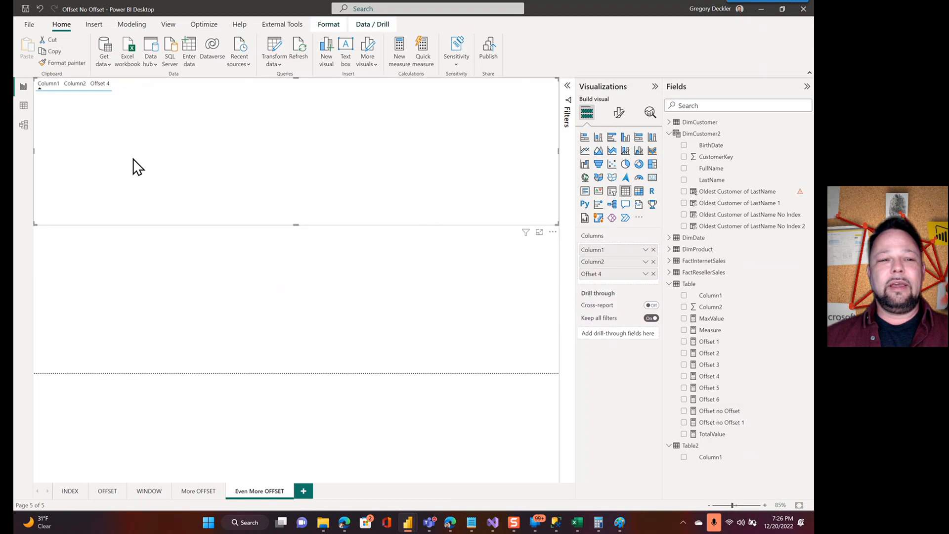
pyautogui.click(683, 377)
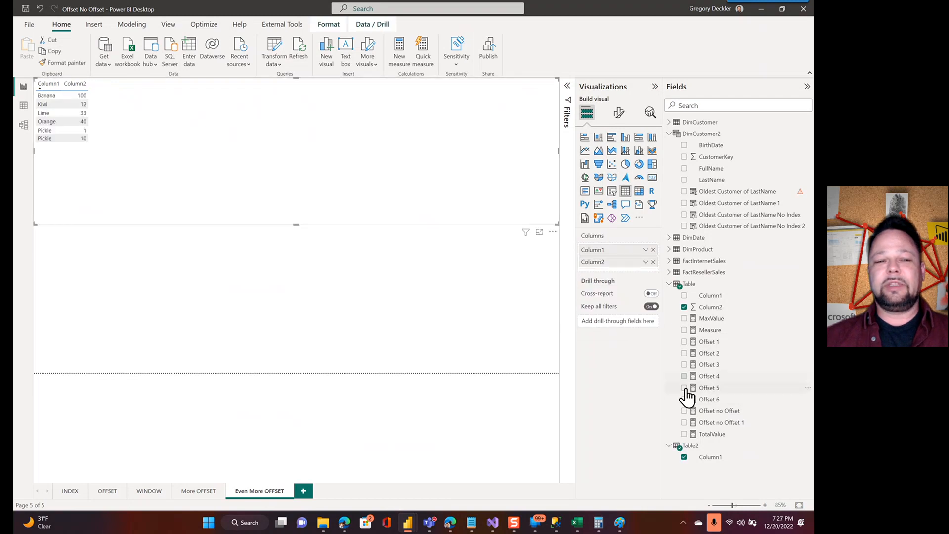
pyautogui.click(685, 388)
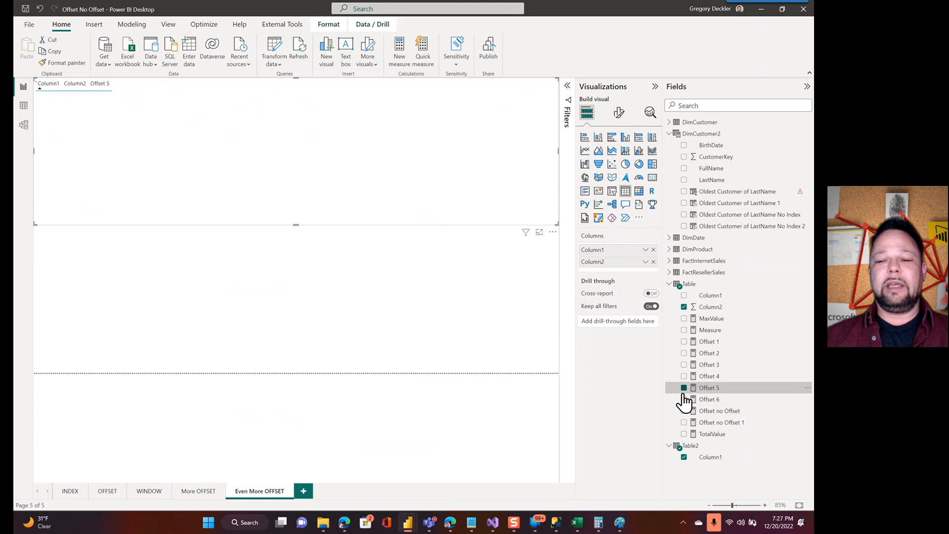
pyautogui.click(684, 388)
# - Try the Offset 6 measure in the table, view its formula, and remove it, leaving only Column1 and Column2
pyautogui.click(684, 399)
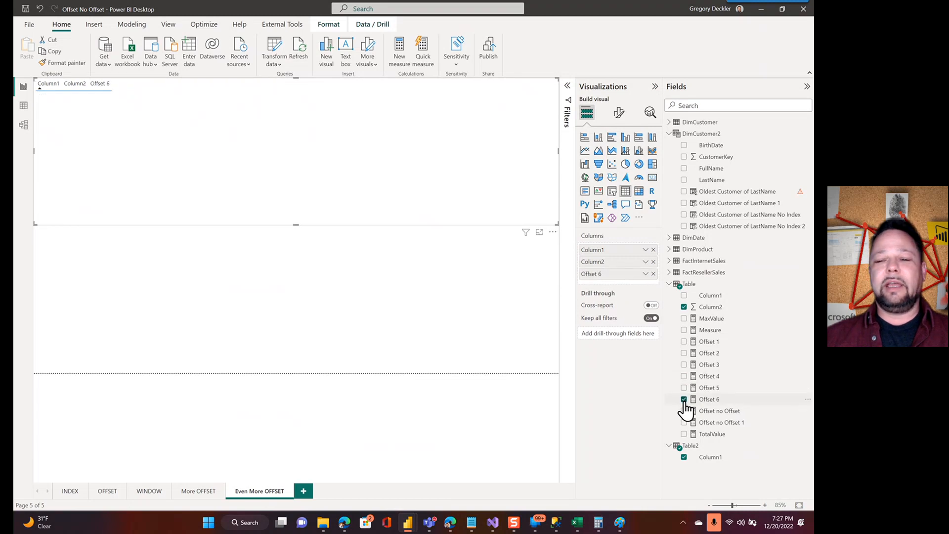
pyautogui.click(711, 400)
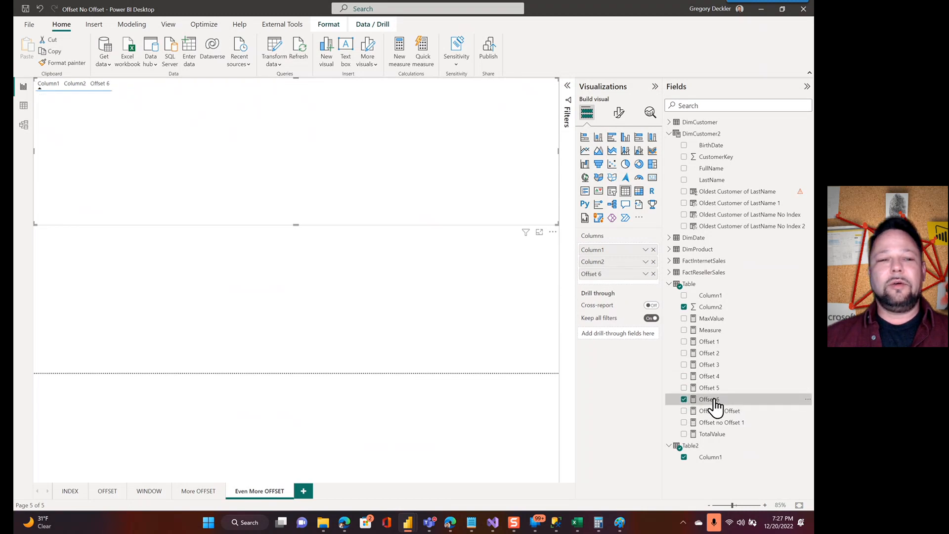
pyautogui.click(684, 399)
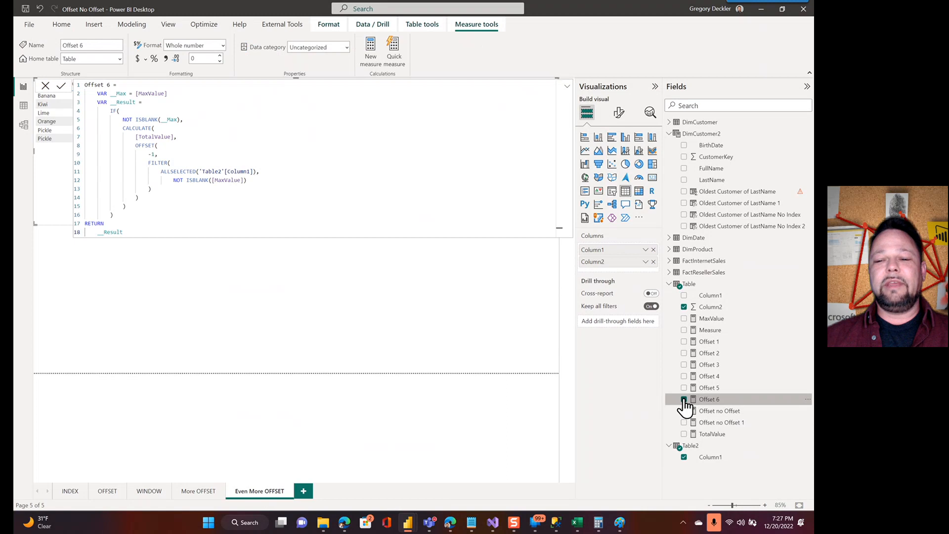
pyautogui.click(307, 283)
pyautogui.click(220, 193)
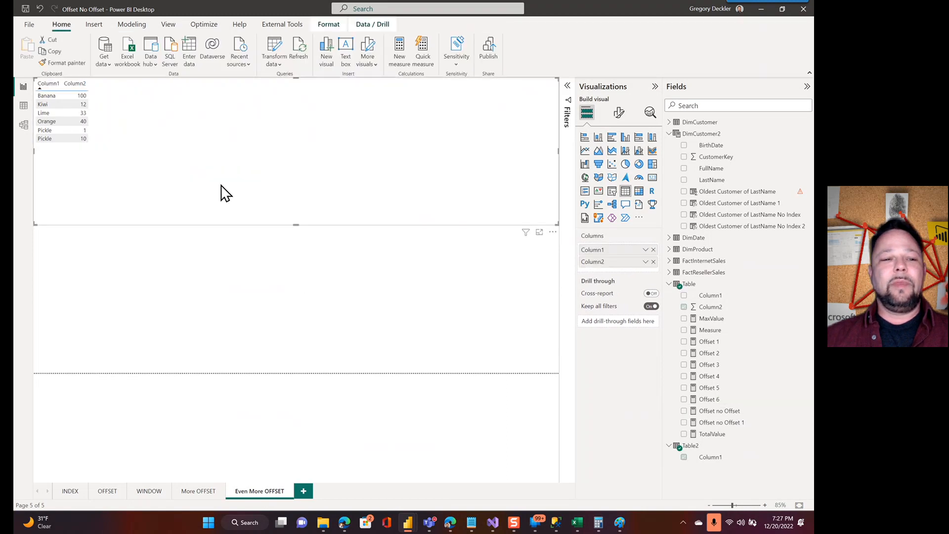
# - Compare the table with and without Offset no Offset, and keep both the Offset no Offset and Offset no Offset 1 measures in it
pyautogui.click(685, 412)
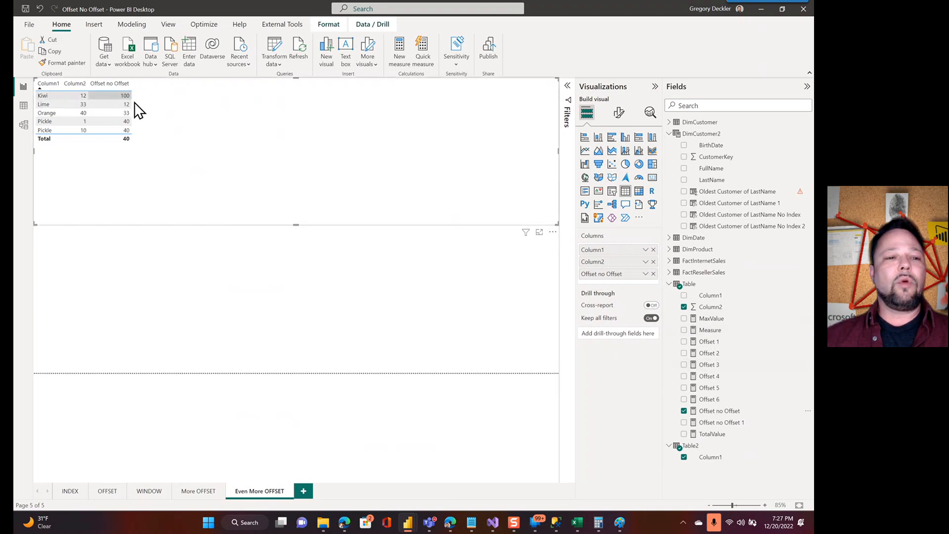
pyautogui.click(684, 412)
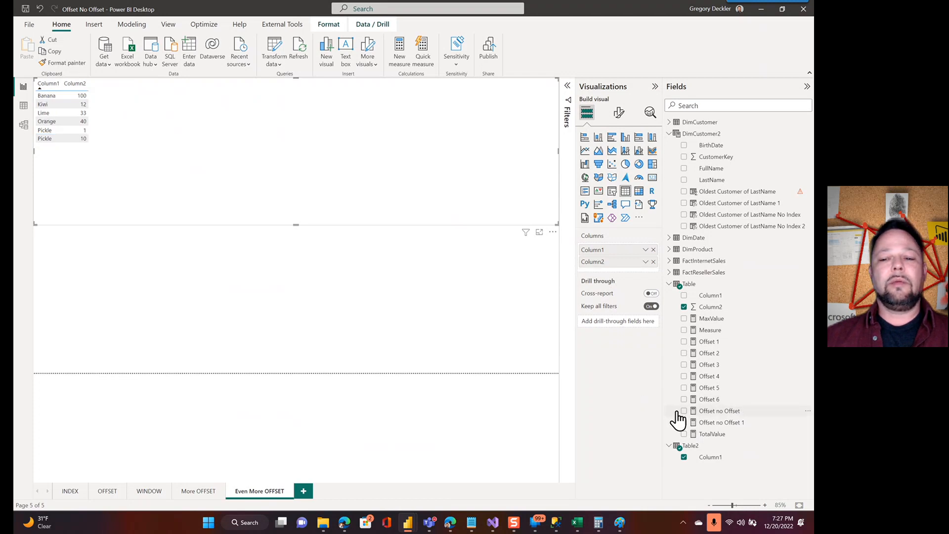
pyautogui.click(685, 412)
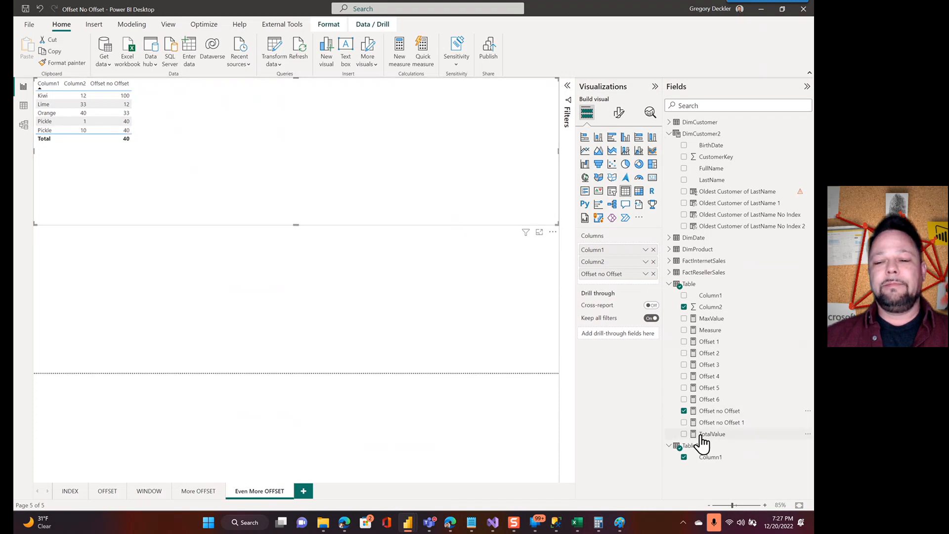
pyautogui.click(684, 423)
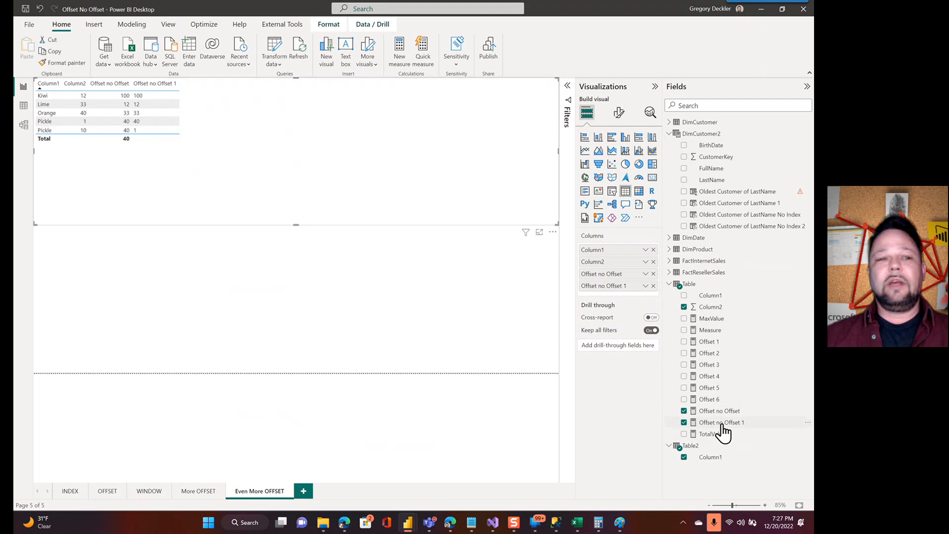
# - Examine the Offset no Offset and Offset no Offset 1 formulas and compare how they build __Table and __Index with the table's results
pyautogui.click(721, 423)
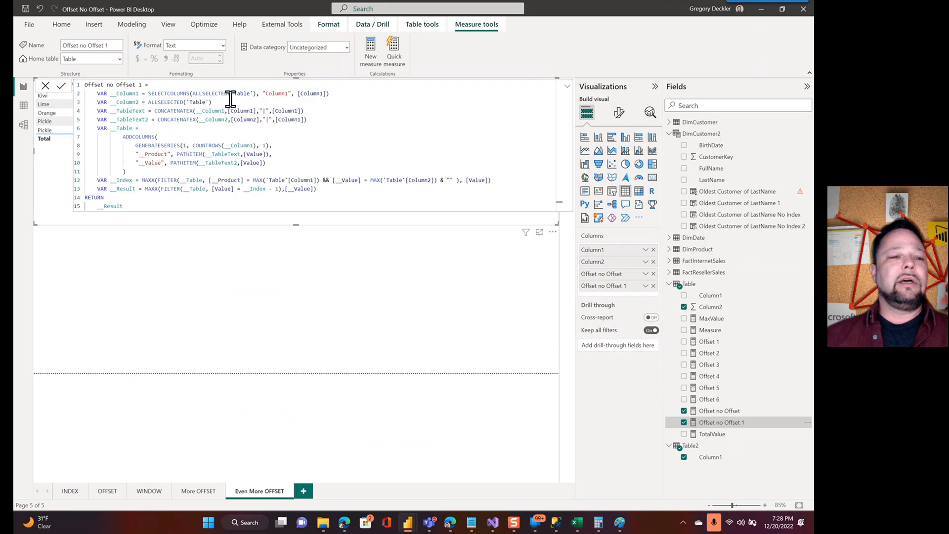
pyautogui.click(712, 410)
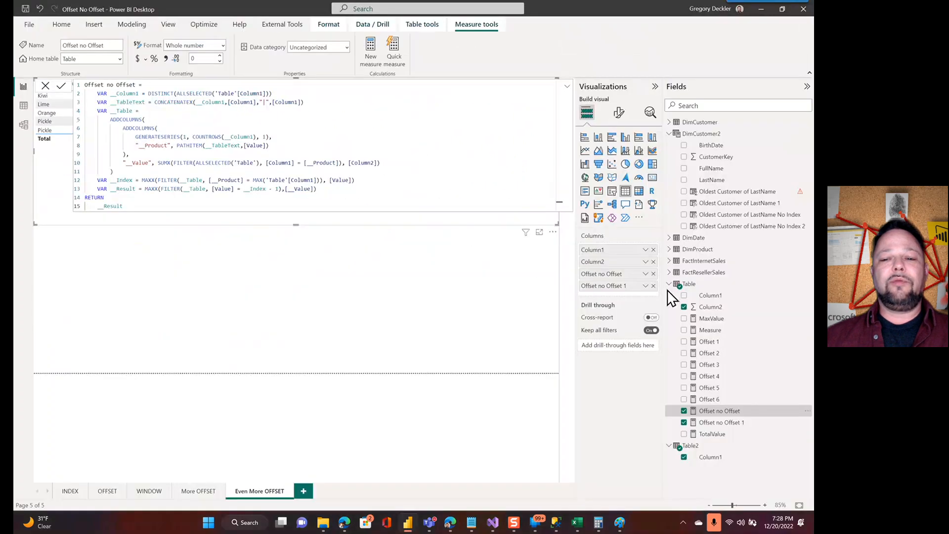
pyautogui.click(720, 426)
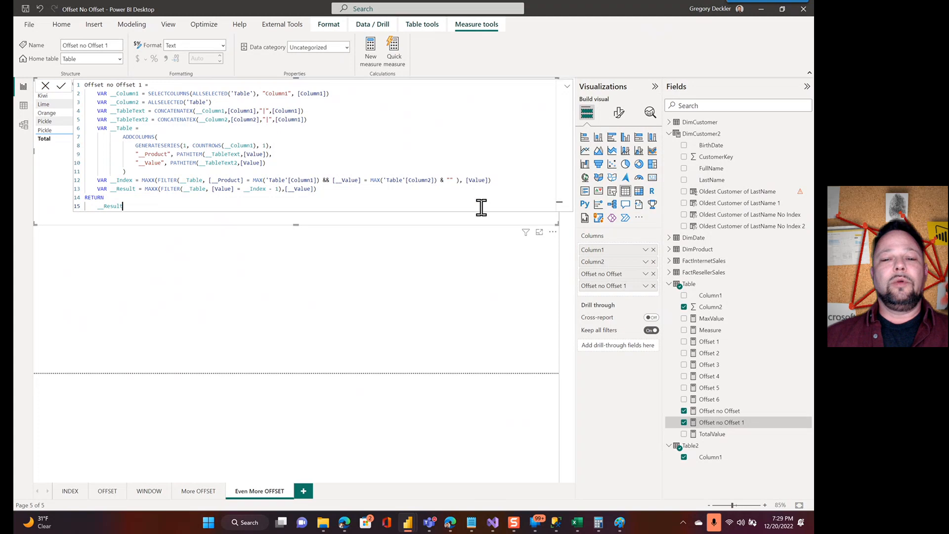
pyautogui.click(567, 87)
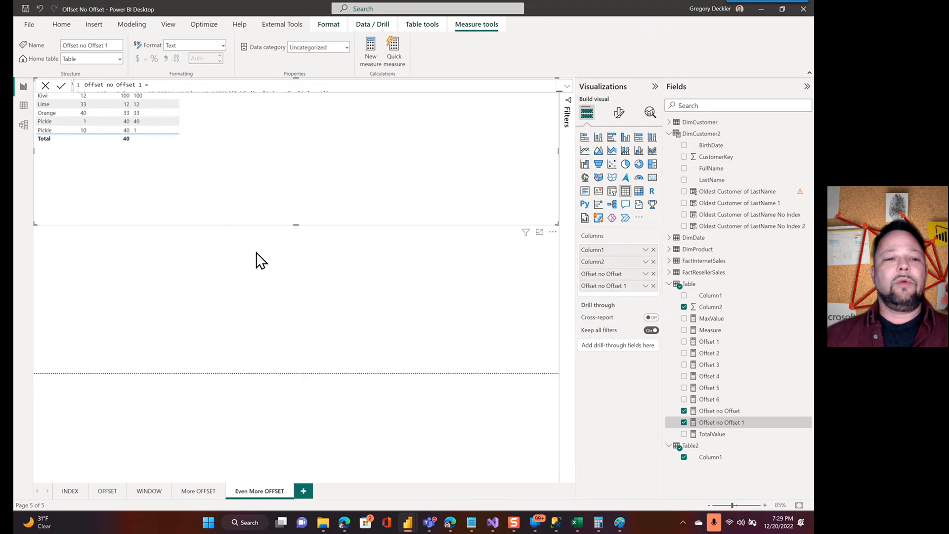
pyautogui.click(261, 267)
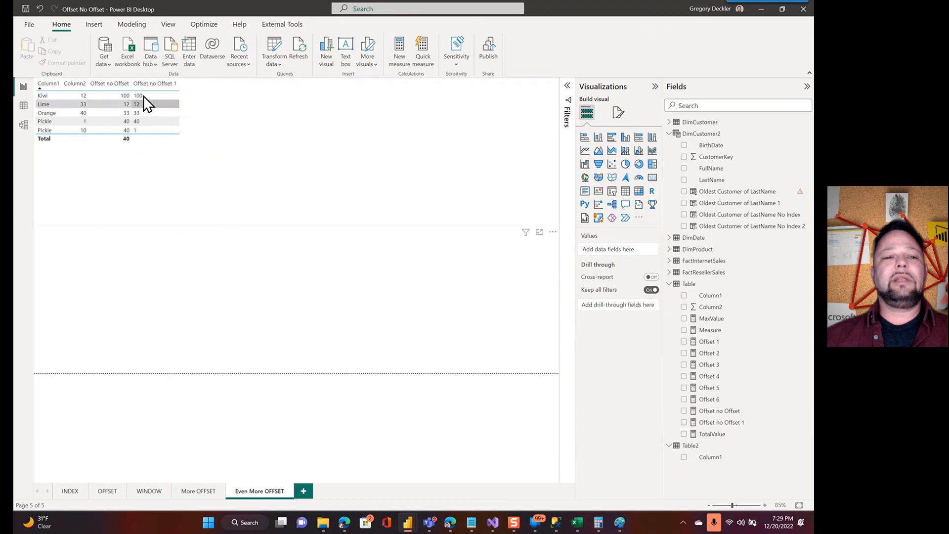